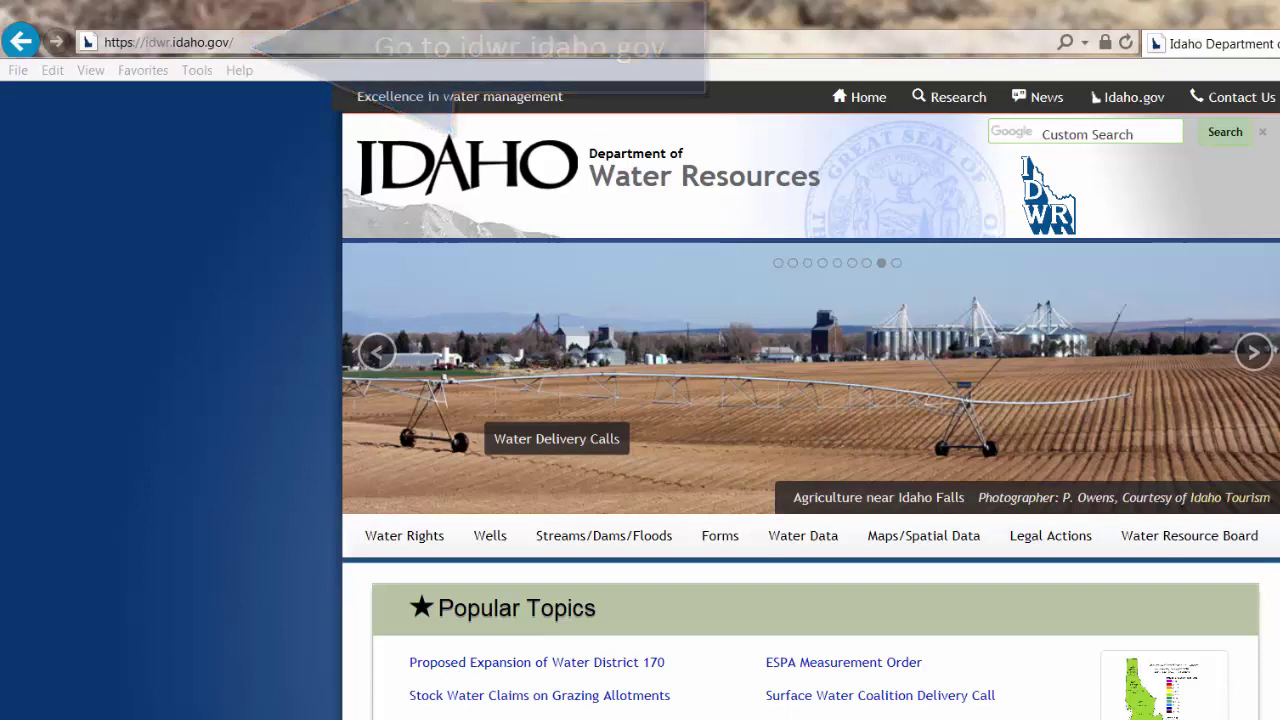
- Go to Find a Well under the IDWR Wells menu
{"action": "mouse_move", "coordinate": [487, 549]}
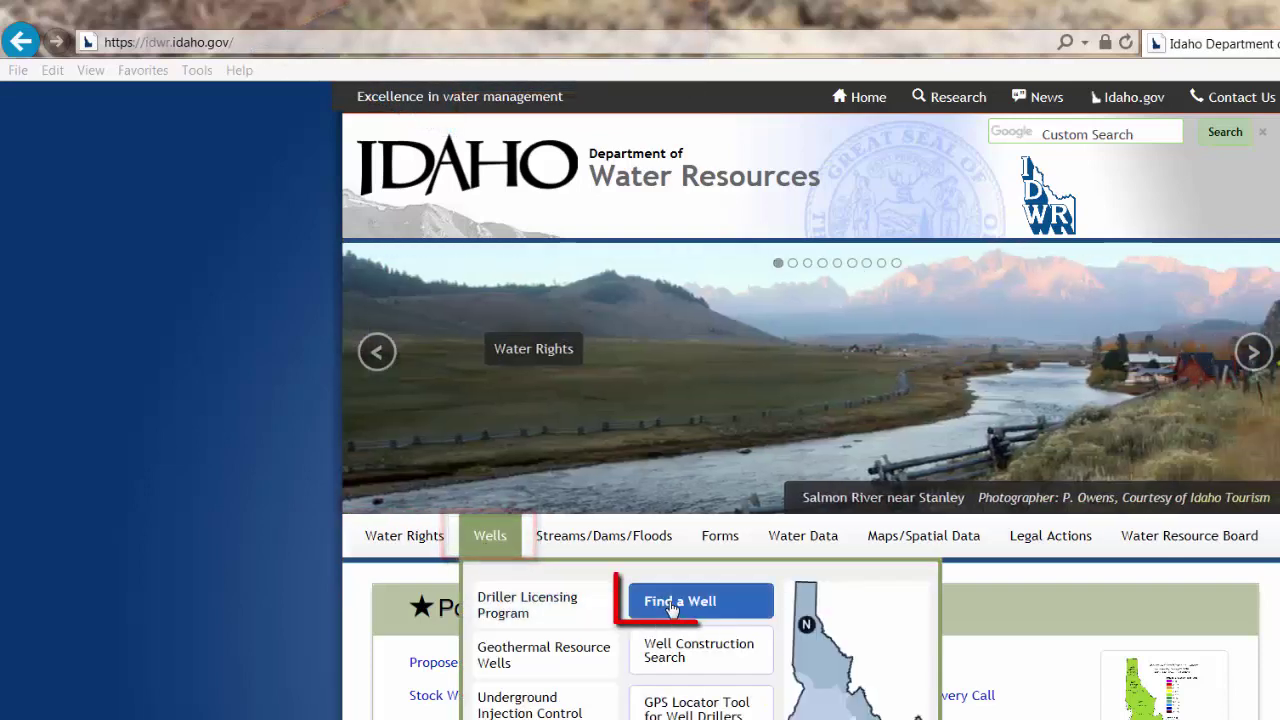
{"action": "left_click", "coordinate": [694, 609]}
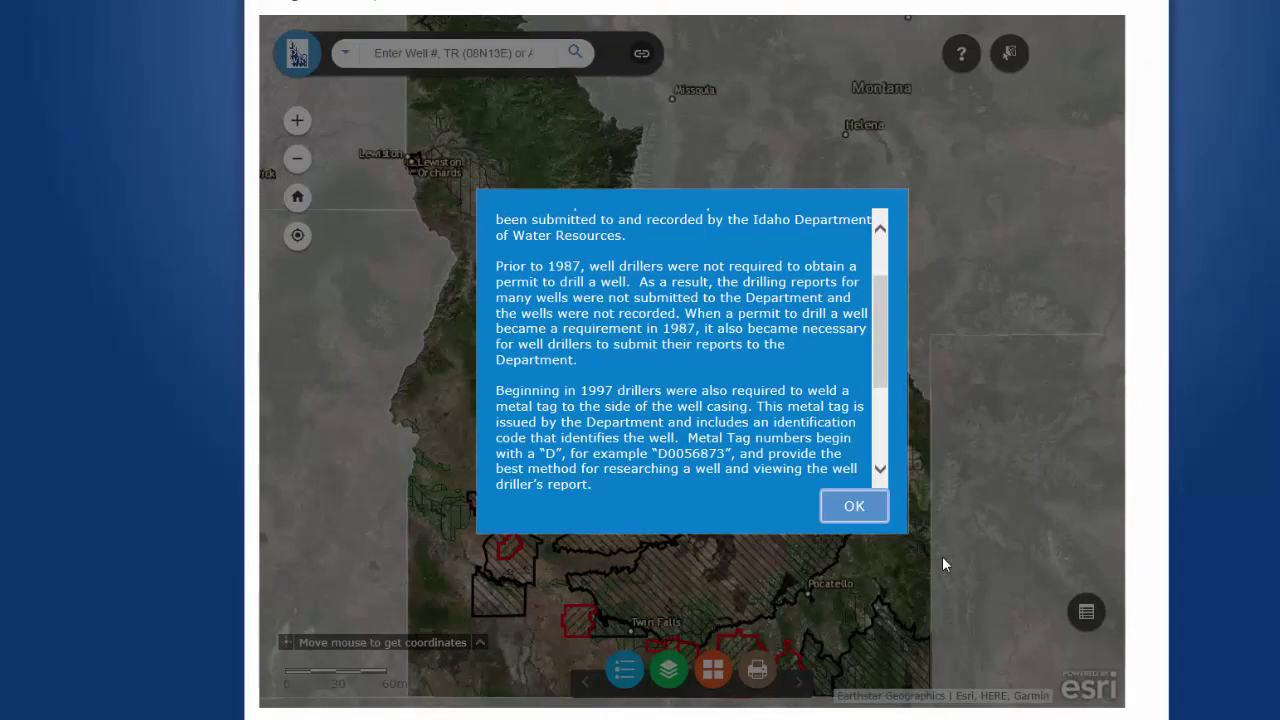
- Close the well driller reports notice with OK
{"action": "left_click", "coordinate": [853, 507]}
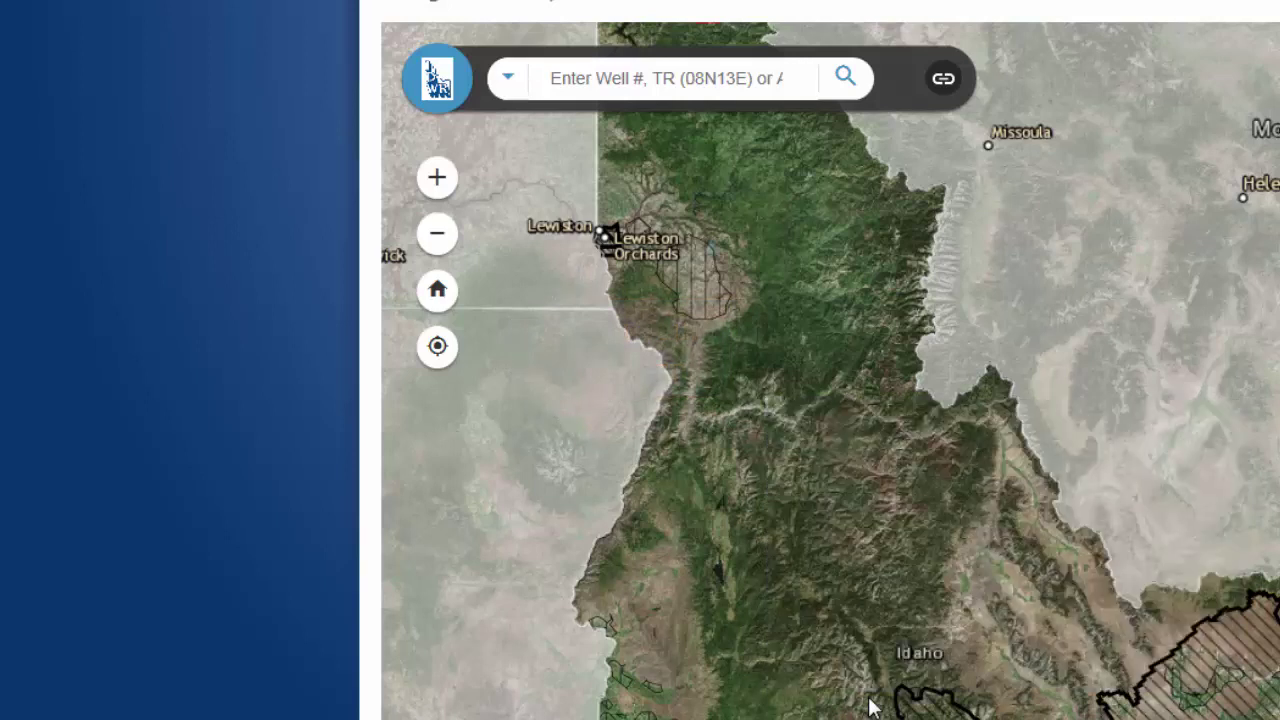
- Search for a well by Well ID/Metal Tag using the pasted tag number
{"action": "left_click", "coordinate": [506, 84]}
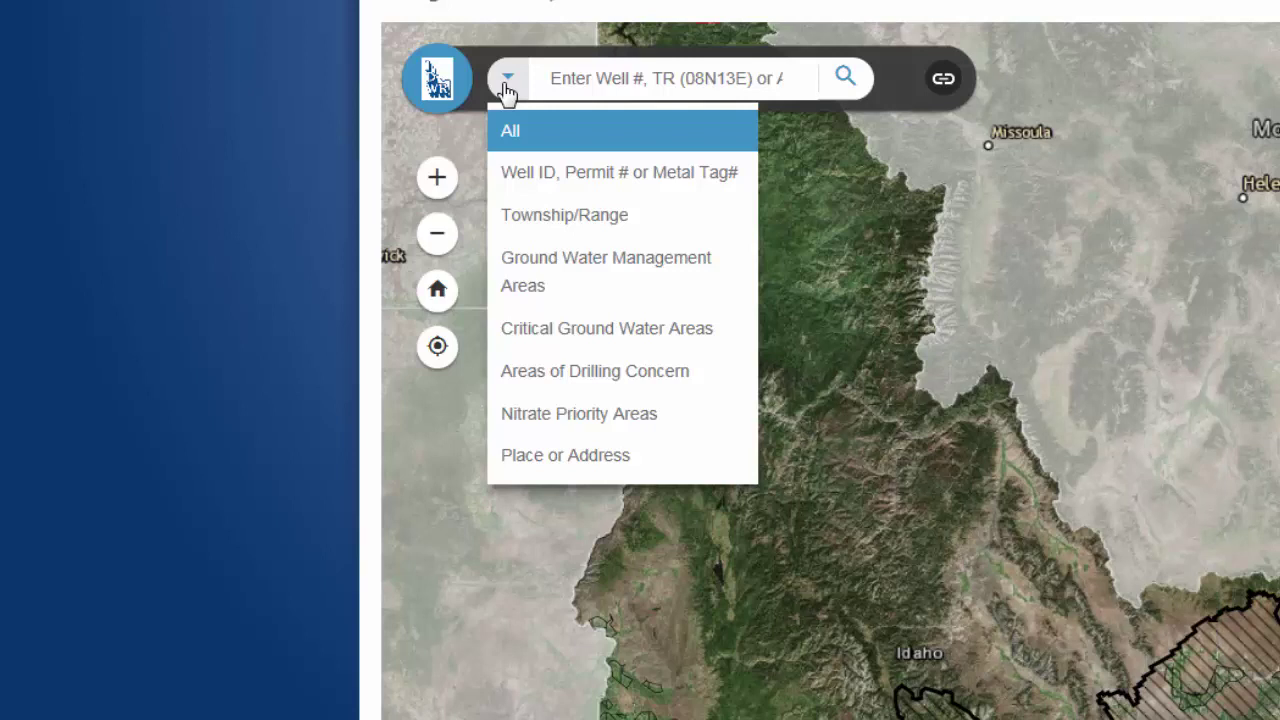
{"action": "left_click", "coordinate": [545, 95]}
{"action": "type", "text": "D0030717"}
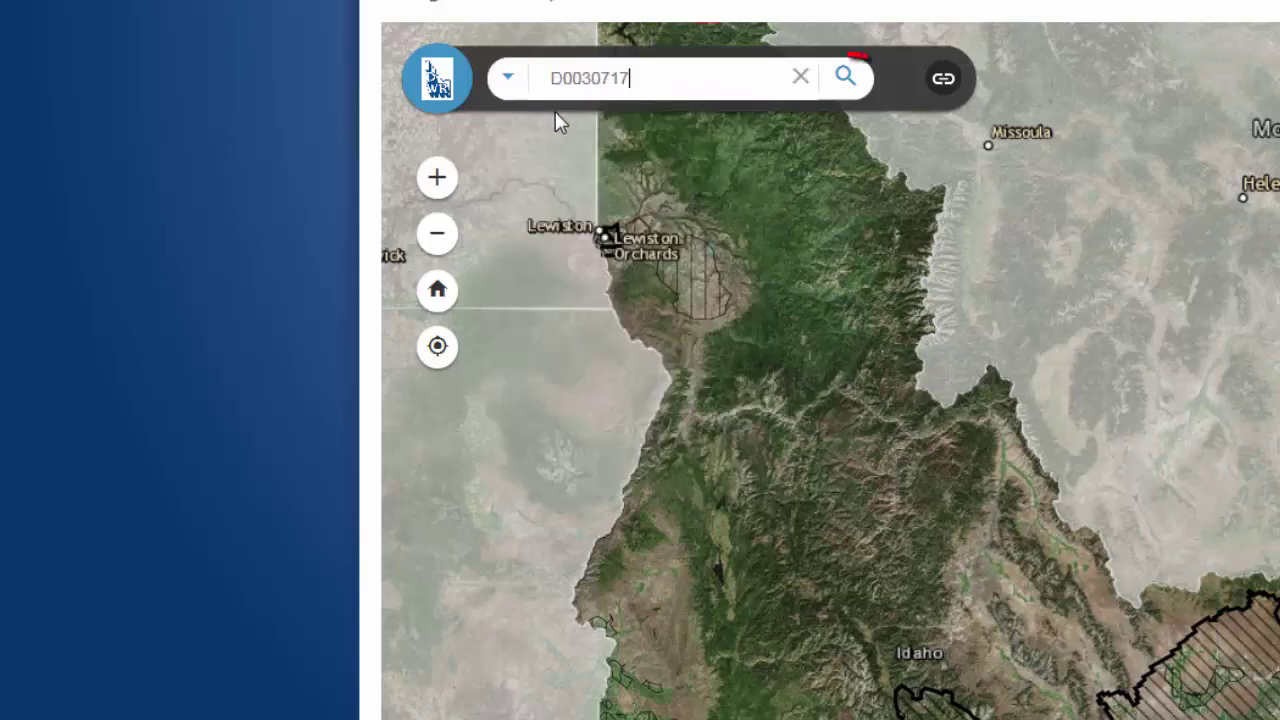
{"action": "left_click", "coordinate": [845, 80]}
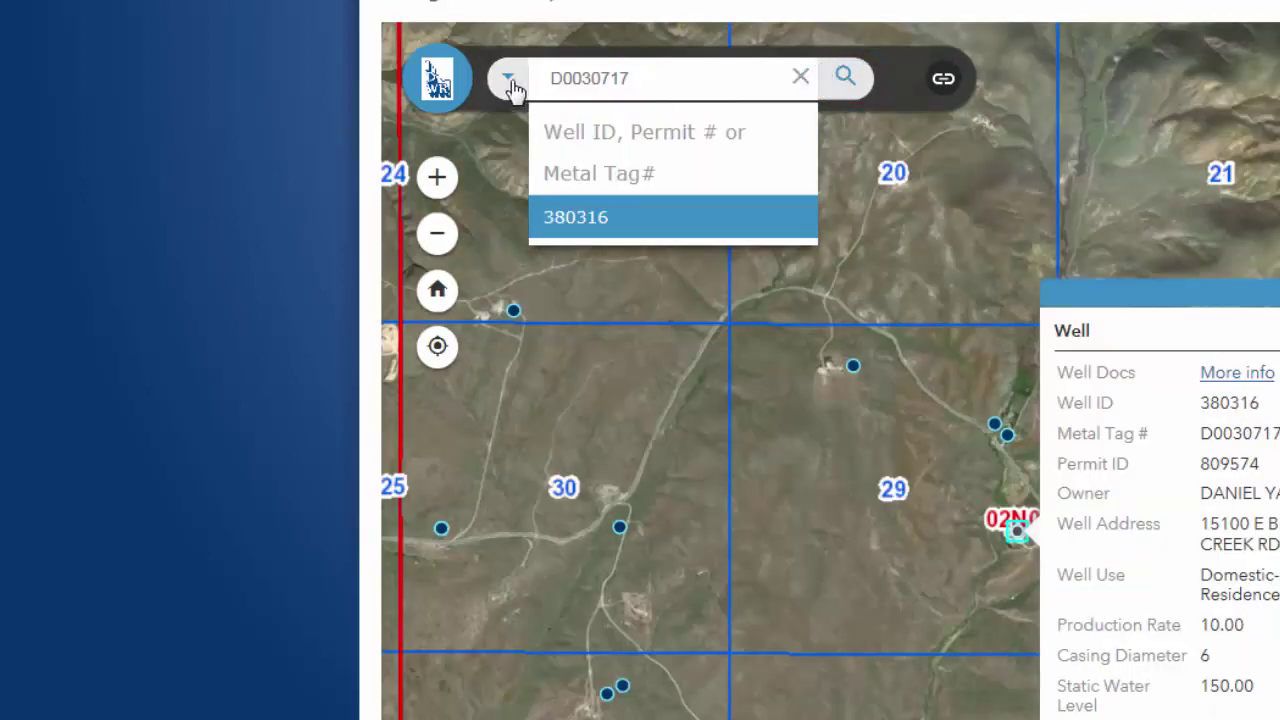
- Search by Township/Range to locate township 20N22E
{"action": "left_click", "coordinate": [516, 90]}
{"action": "left_click", "coordinate": [534, 211]}
{"action": "left_click", "coordinate": [846, 88]}
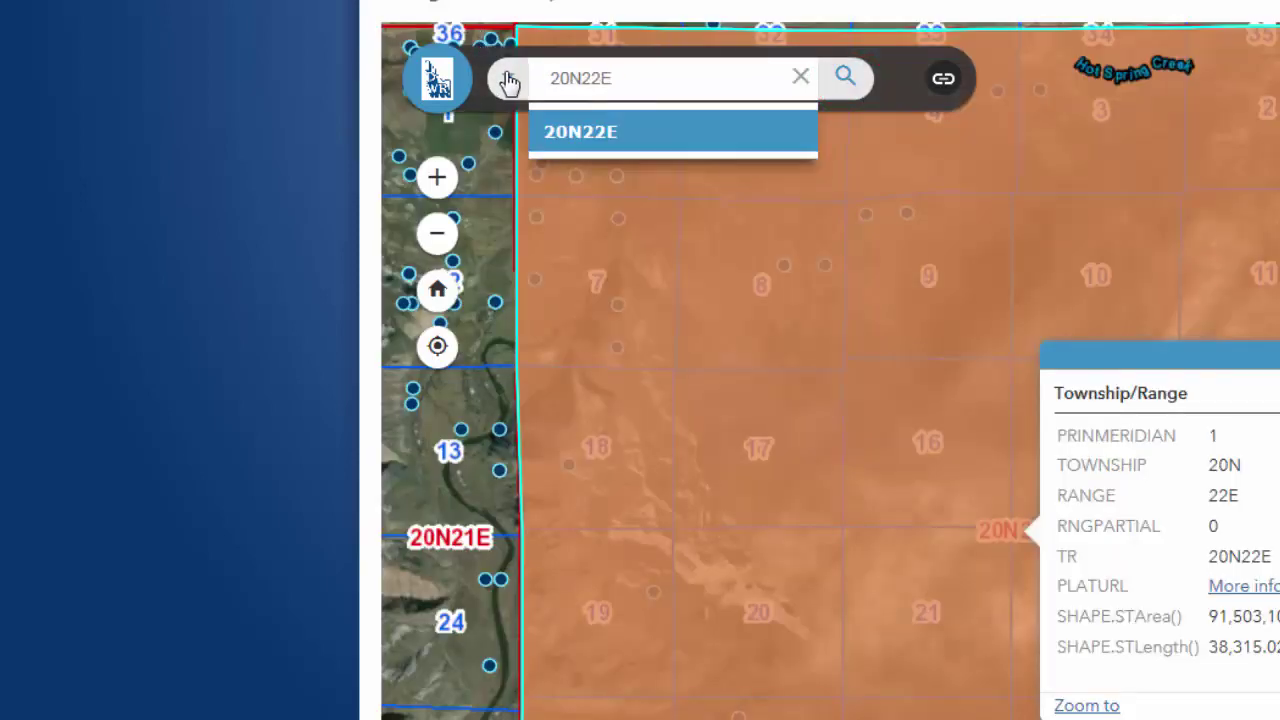
- Switch the search type to Place or Address and show the map legend
{"action": "left_click", "coordinate": [509, 82]}
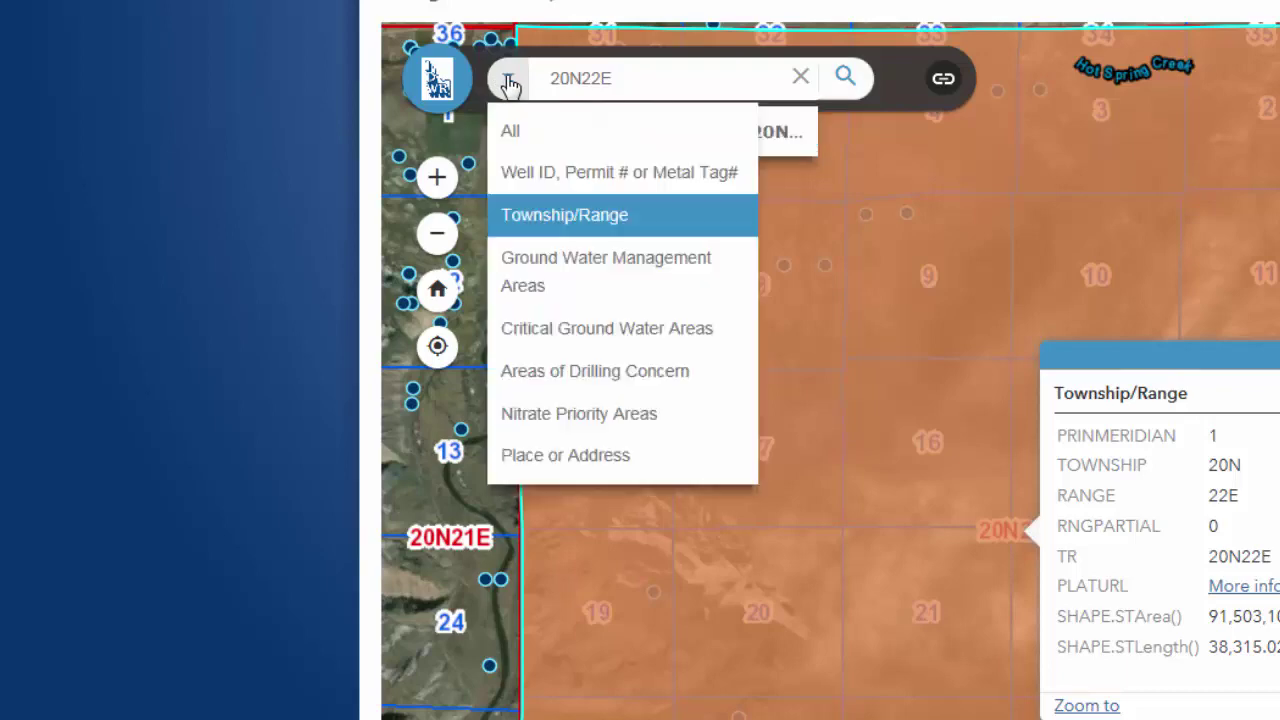
{"action": "left_click", "coordinate": [545, 458]}
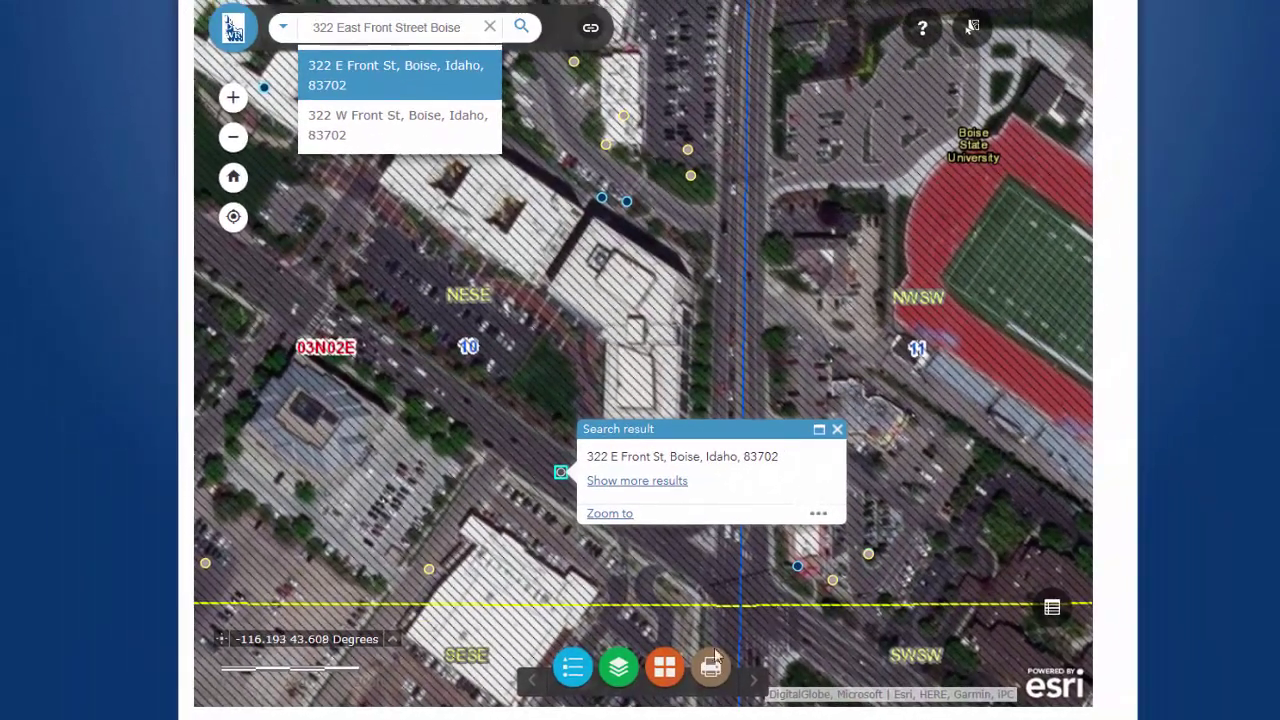
{"action": "left_click", "coordinate": [569, 664]}
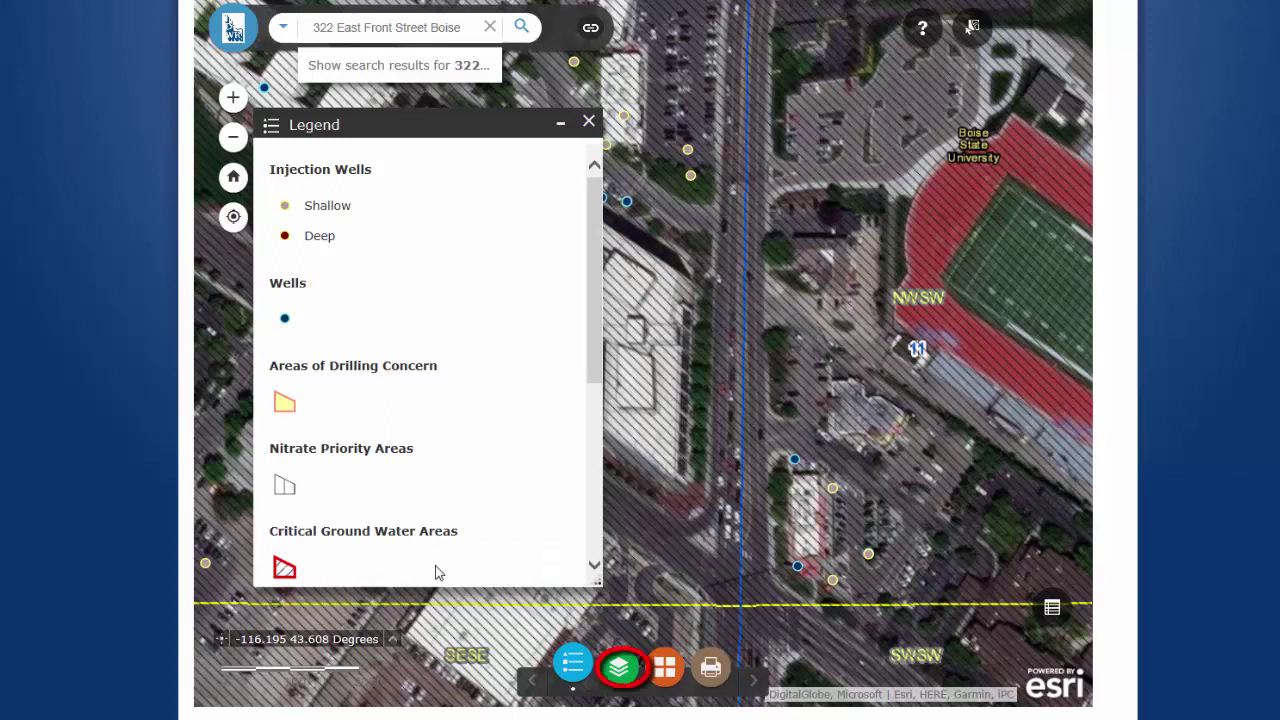
- Hide Ground Water Management Areas and bring up the Wells attribute table from the layer's options
{"action": "left_click", "coordinate": [618, 665]}
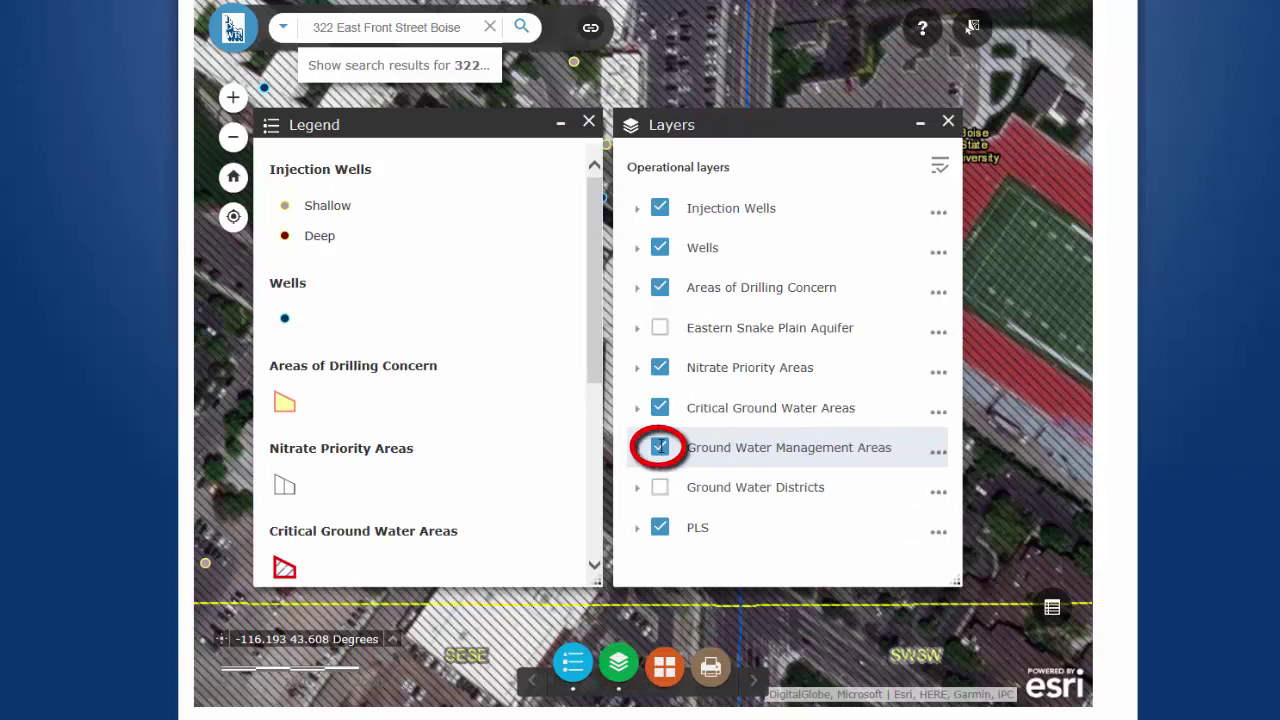
{"action": "left_click", "coordinate": [660, 448]}
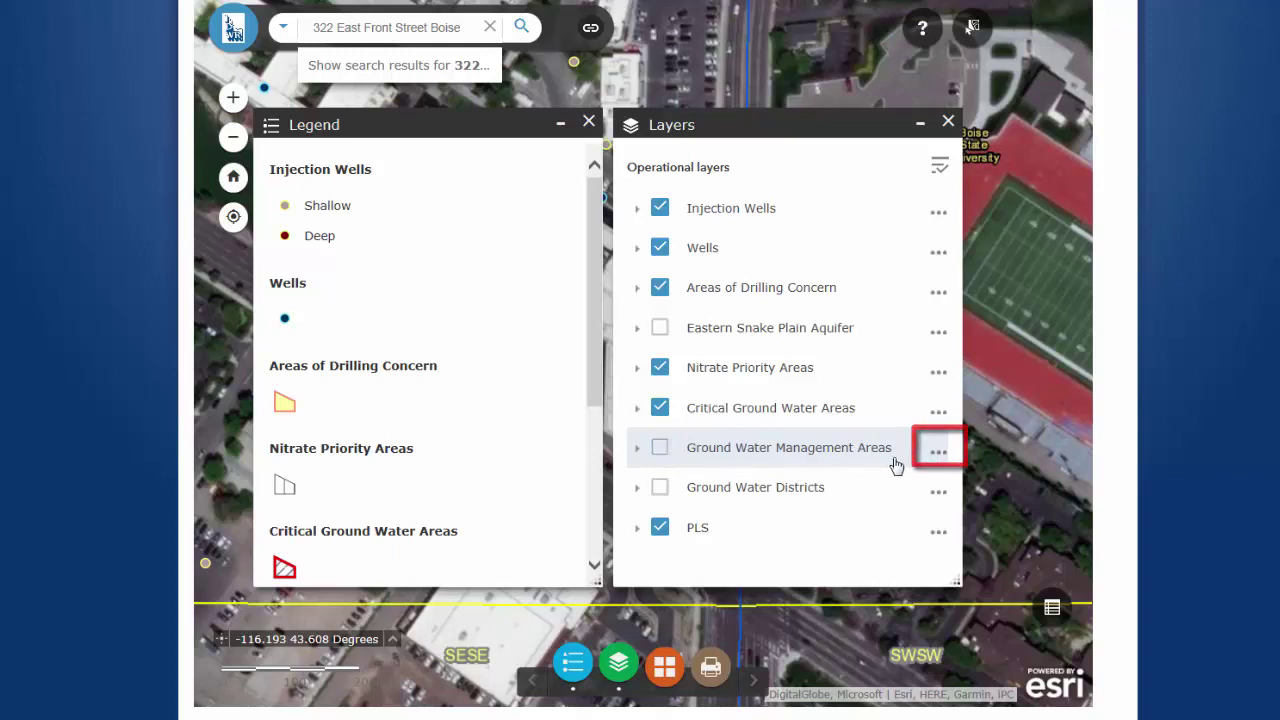
{"action": "left_click", "coordinate": [938, 451]}
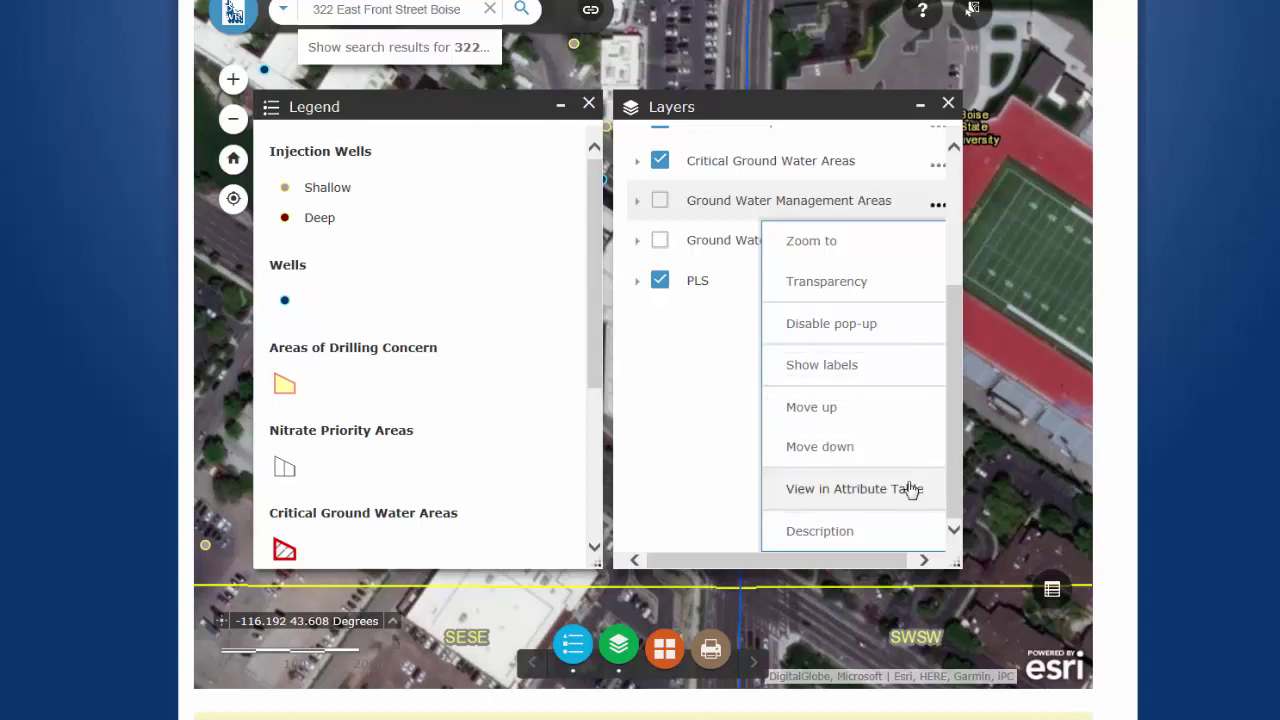
{"action": "scroll", "coordinate": [911, 489], "scroll_direction": "up", "scroll_amount": 4}
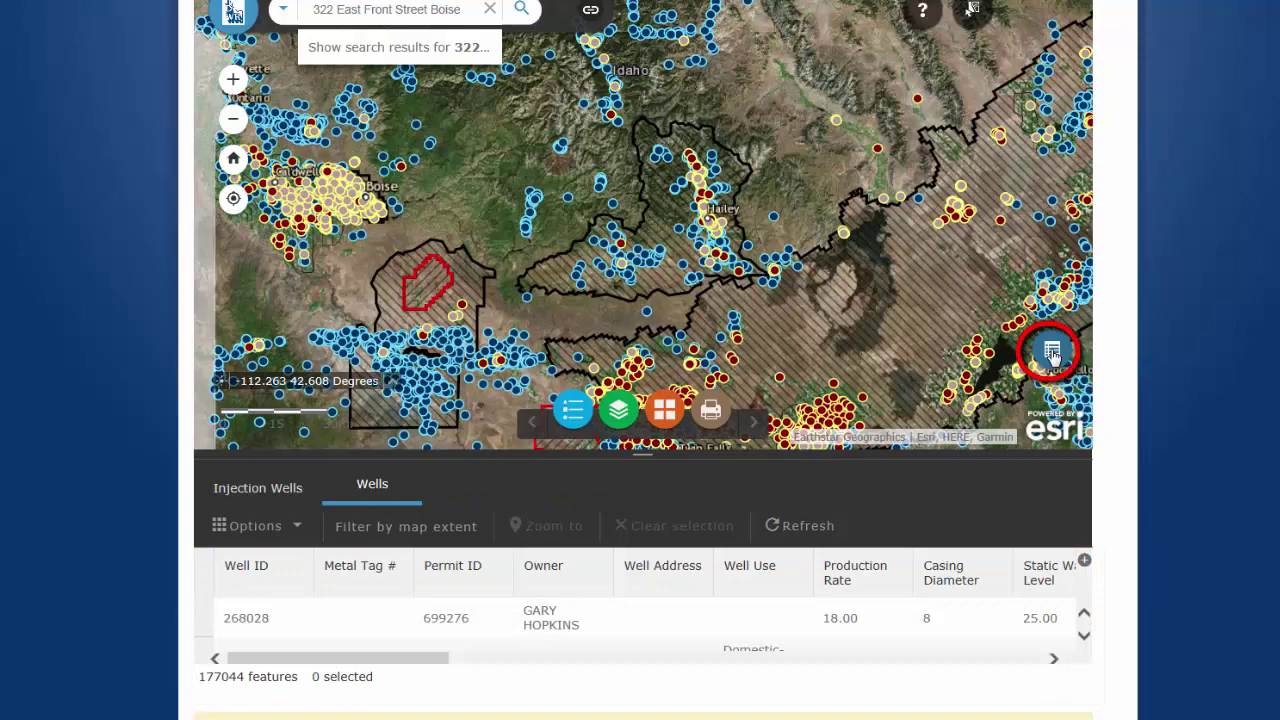
- Close the attribute table, browse the Basemap Gallery, and move to section 18 of 07S14E
{"action": "left_click", "coordinate": [1052, 355]}
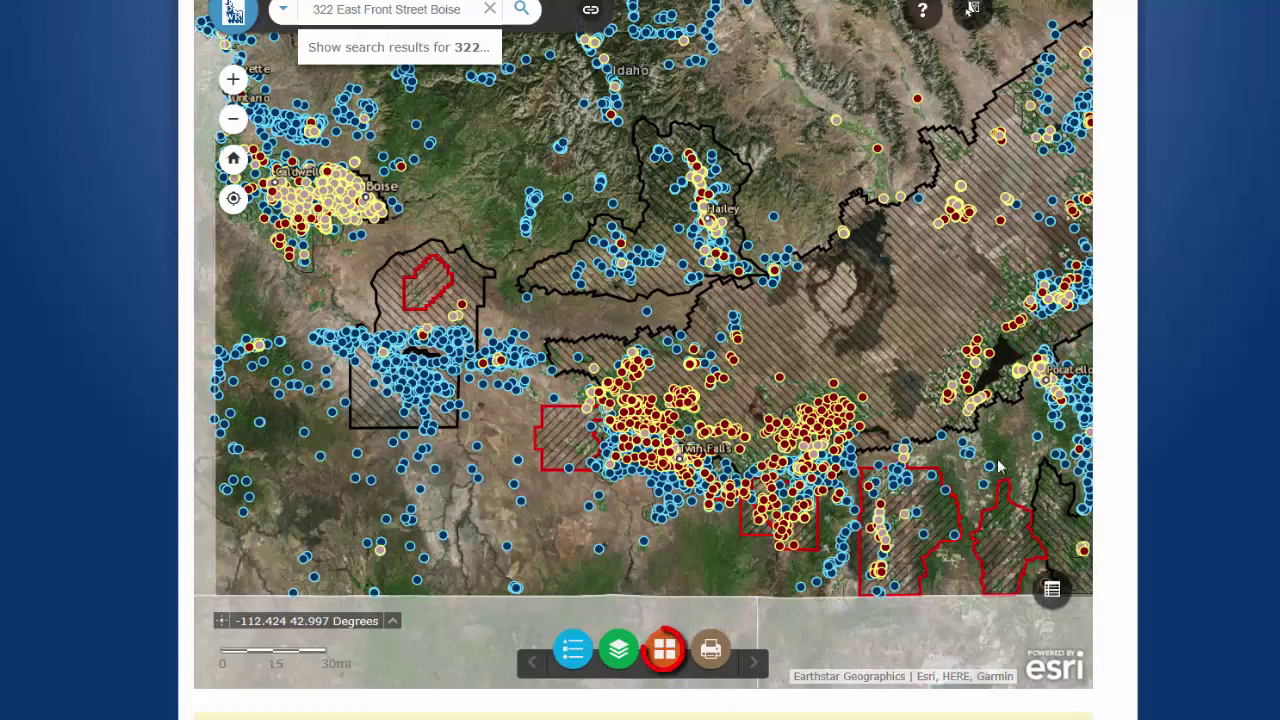
{"action": "left_click", "coordinate": [668, 664]}
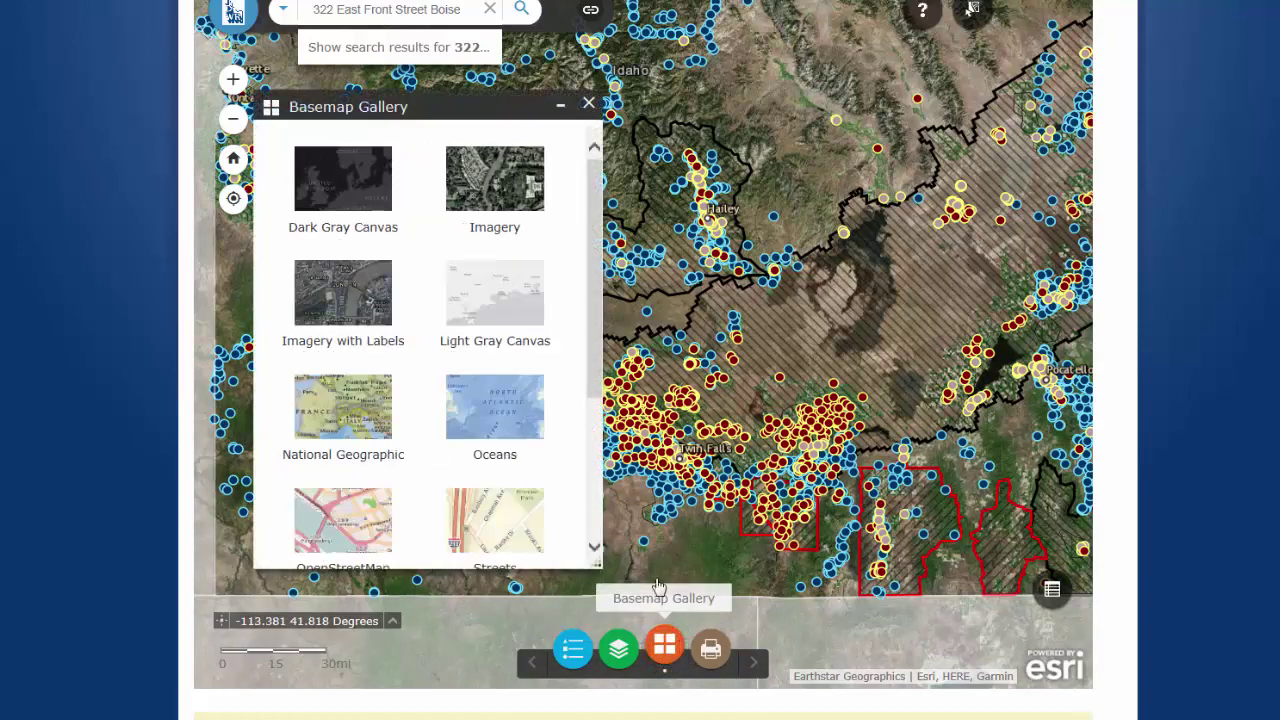
{"action": "left_click_drag", "start_coordinate": [590, 360], "coordinate": [578, 500]}
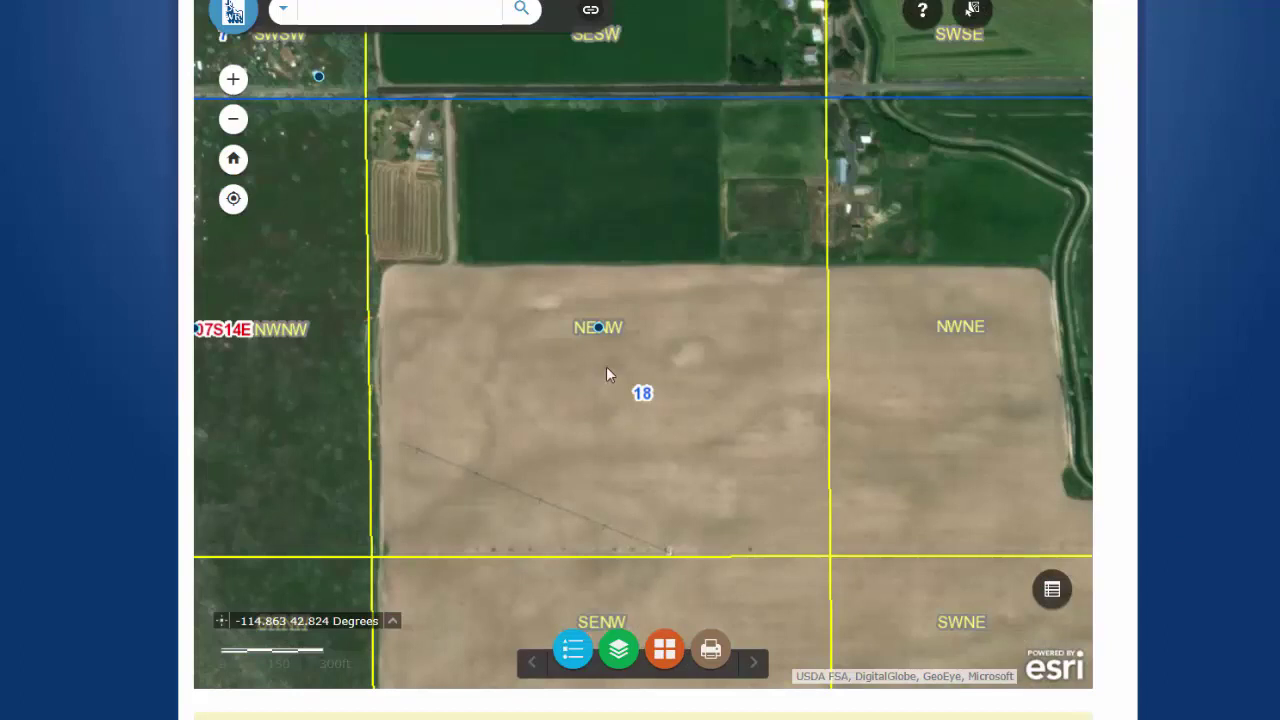
- Show the popup for the well in section 18 and view the second well there
{"action": "left_click", "coordinate": [598, 330]}
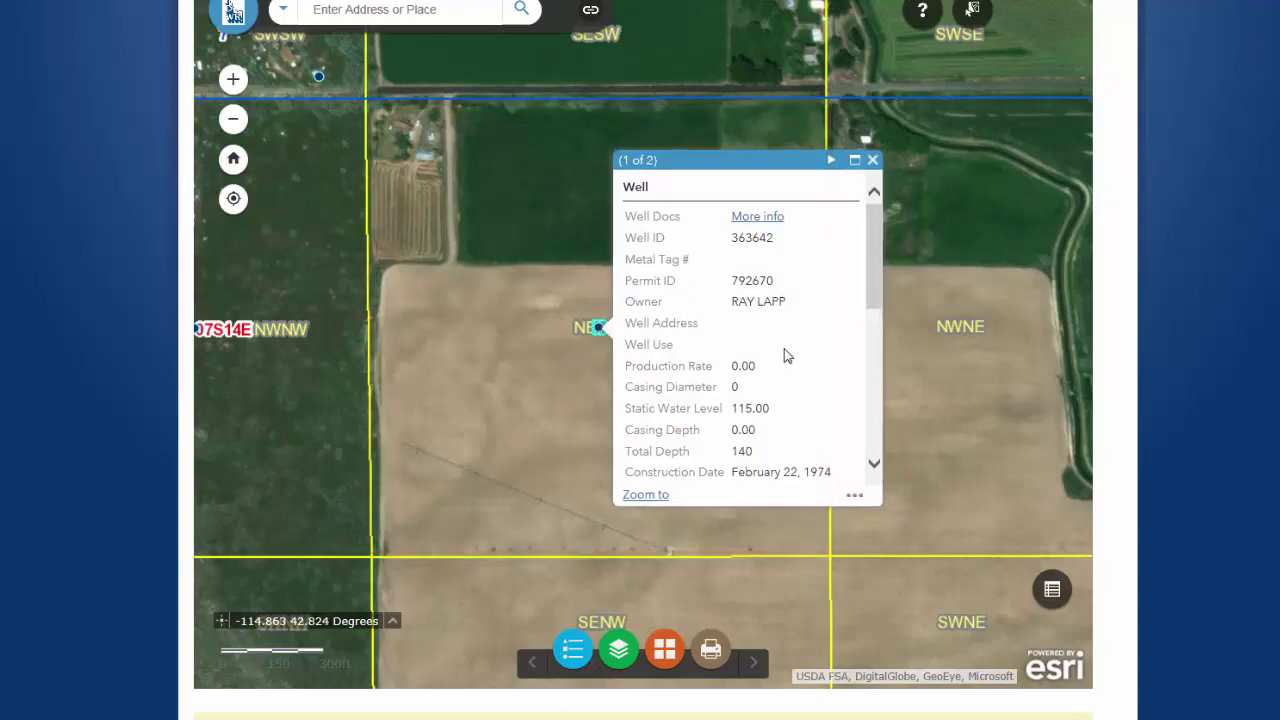
{"action": "mouse_move", "coordinate": [873, 270]}
{"action": "left_mouse_down"}
{"action": "mouse_move", "coordinate": [872, 283]}
{"action": "mouse_move", "coordinate": [872, 255]}
{"action": "left_mouse_up"}
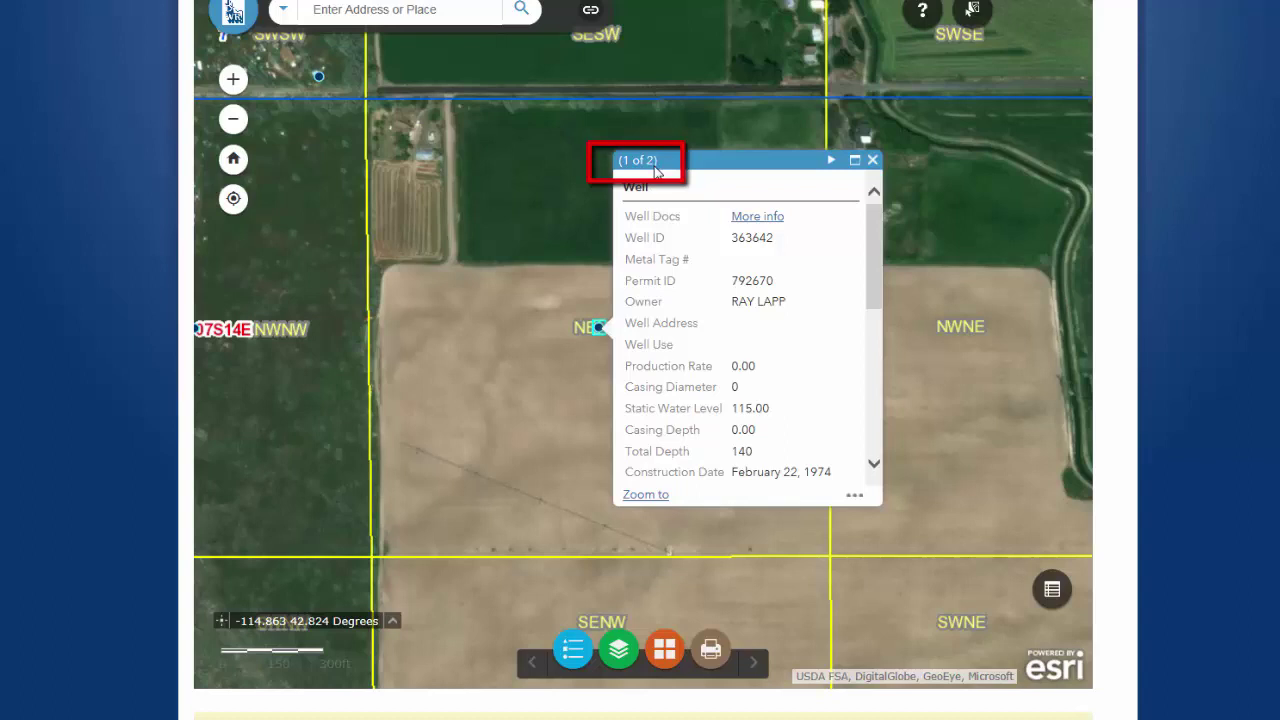
{"action": "left_click", "coordinate": [832, 163]}
{"action": "scroll", "coordinate": [871, 245], "scroll_direction": "down", "scroll_amount": 1}
{"action": "left_click_drag", "start_coordinate": [871, 254], "coordinate": [857, 343]}
- Return to well 363642 and open its scanned well driller's report
{"action": "left_click", "coordinate": [814, 160]}
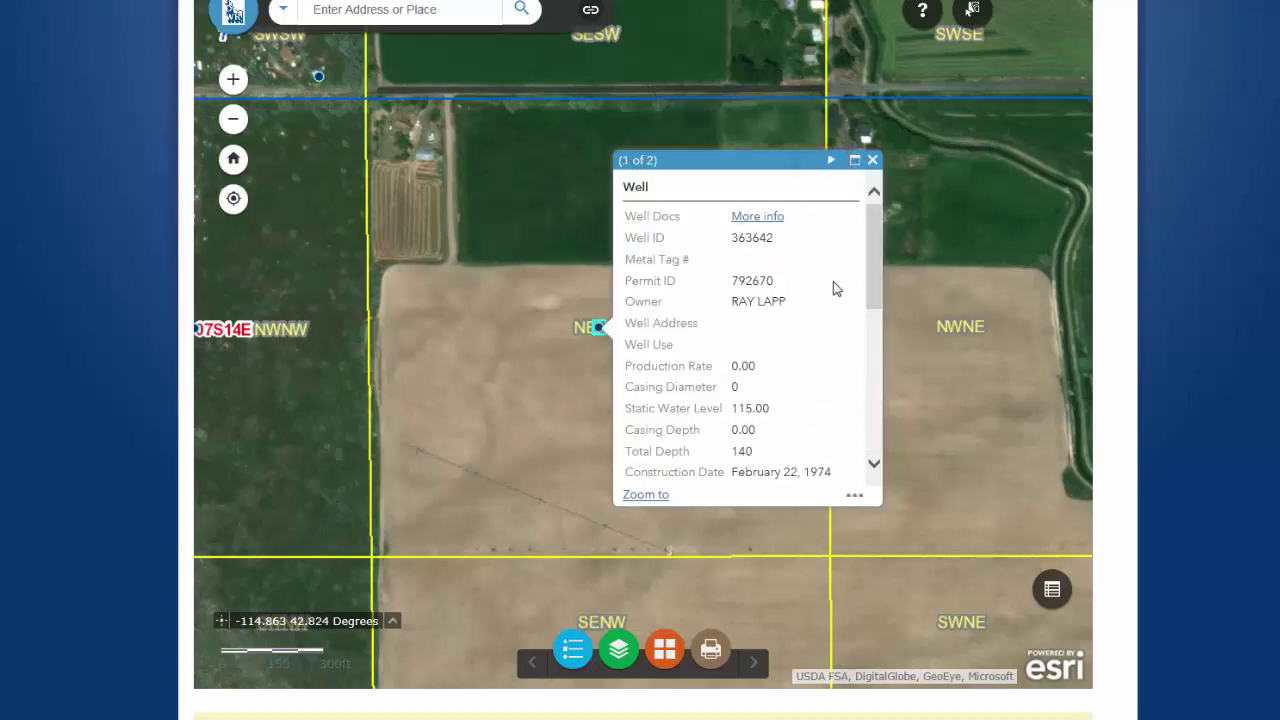
{"action": "mouse_move", "coordinate": [878, 278]}
{"action": "left_mouse_down"}
{"action": "mouse_move", "coordinate": [878, 460]}
{"action": "mouse_move", "coordinate": [876, 230]}
{"action": "left_mouse_up"}
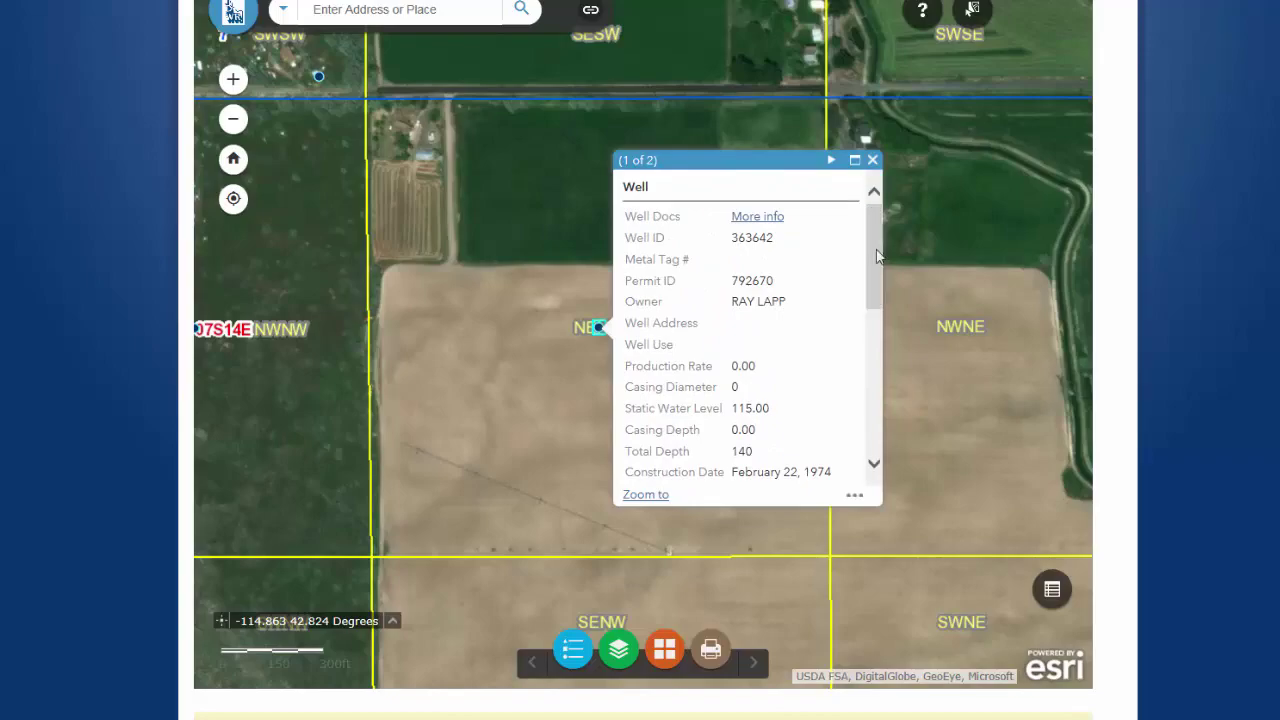
{"action": "left_click", "coordinate": [758, 217]}
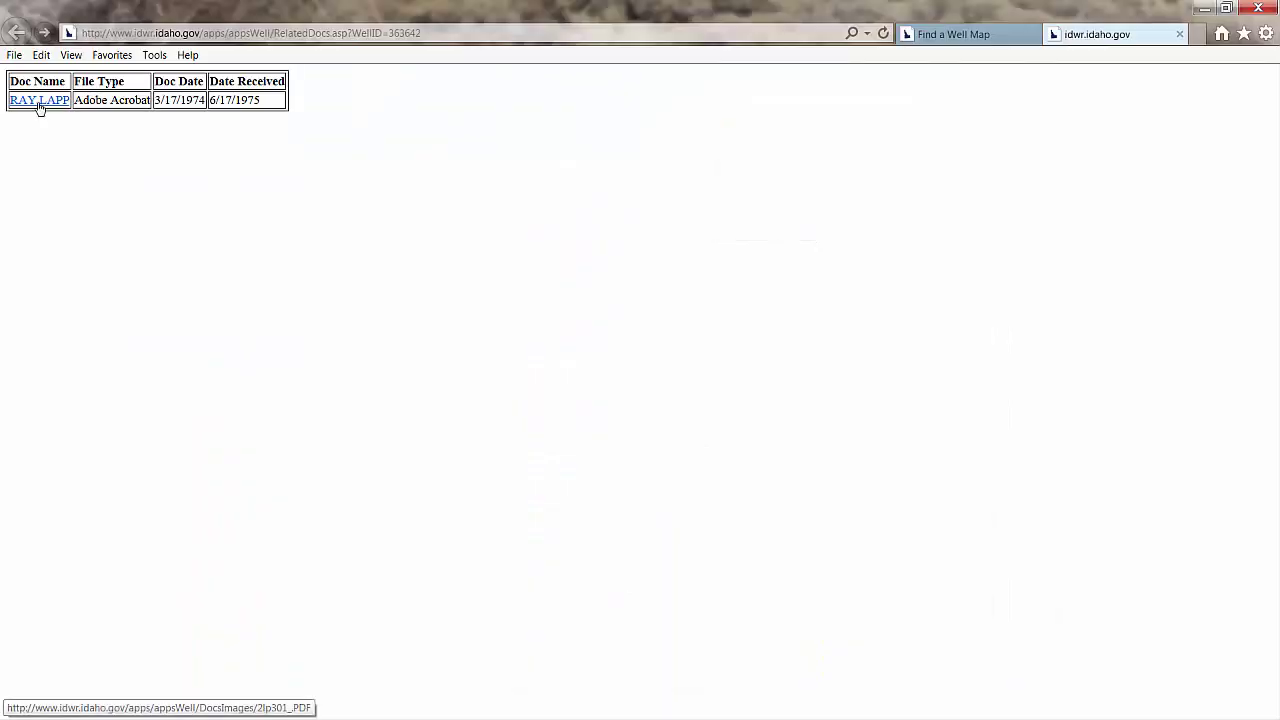
{"action": "left_click", "coordinate": [39, 101]}
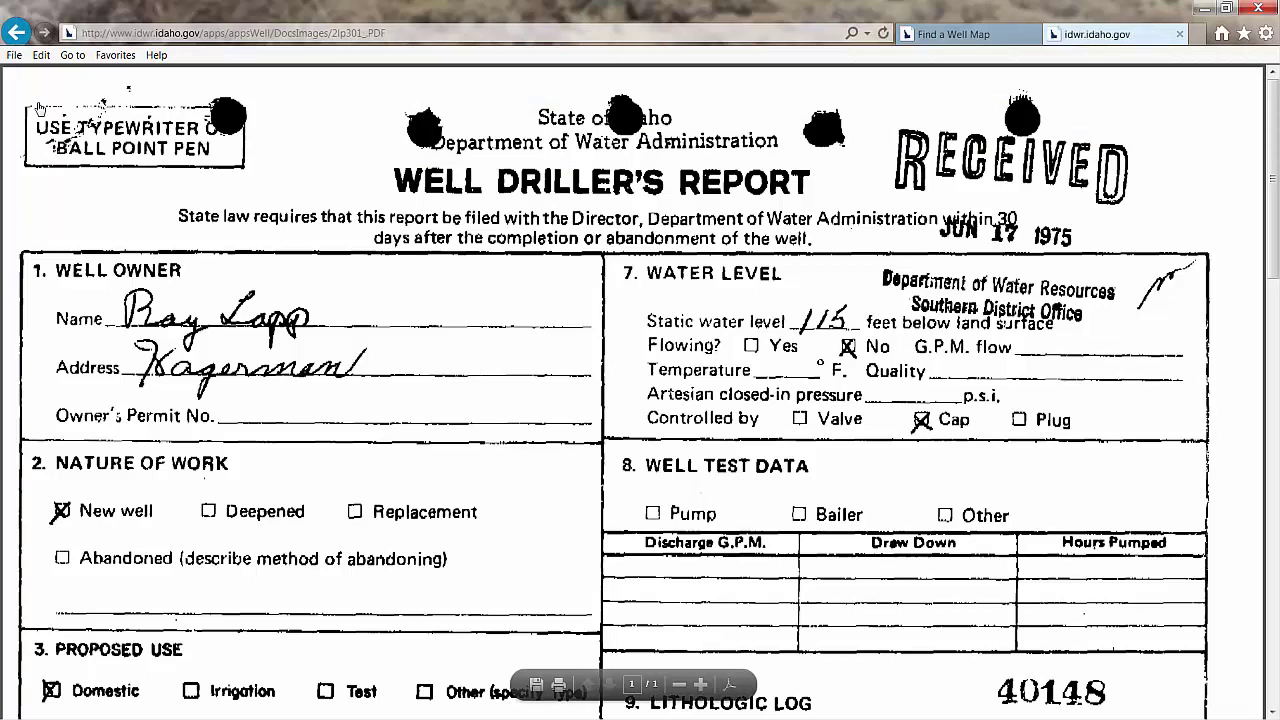
- Close the report PDF tab with Ctrl+W to return to the map
{"action": "key", "text": "ctrl+w"}
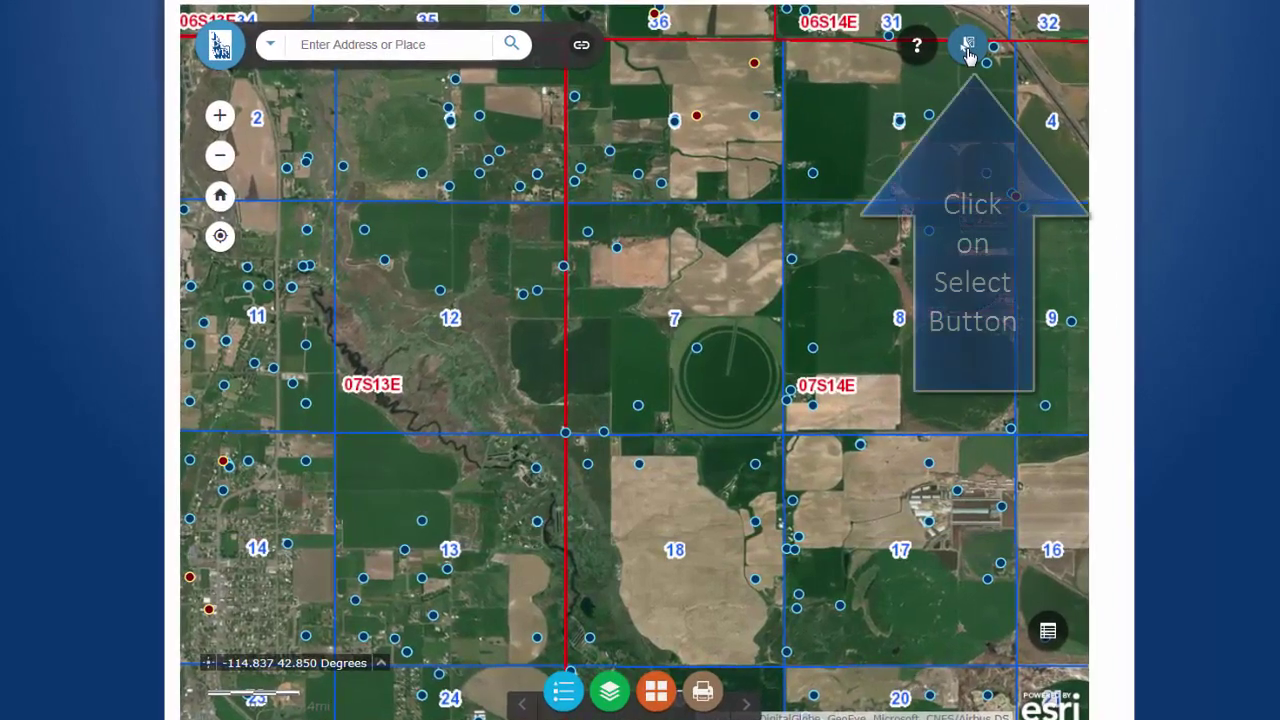
- Draw a selection polygon around sections 11 and 14 to select 18 wells and 1 injection well
{"action": "left_click", "coordinate": [969, 56]}
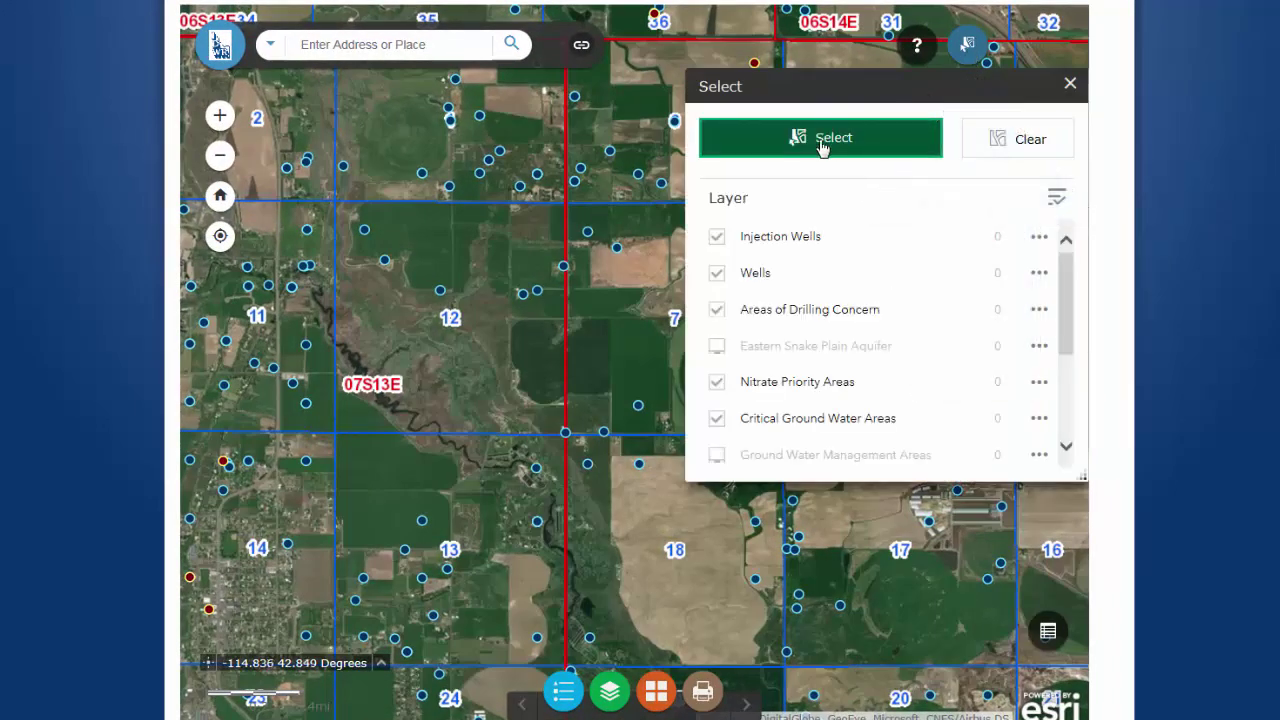
{"action": "left_click", "coordinate": [822, 145]}
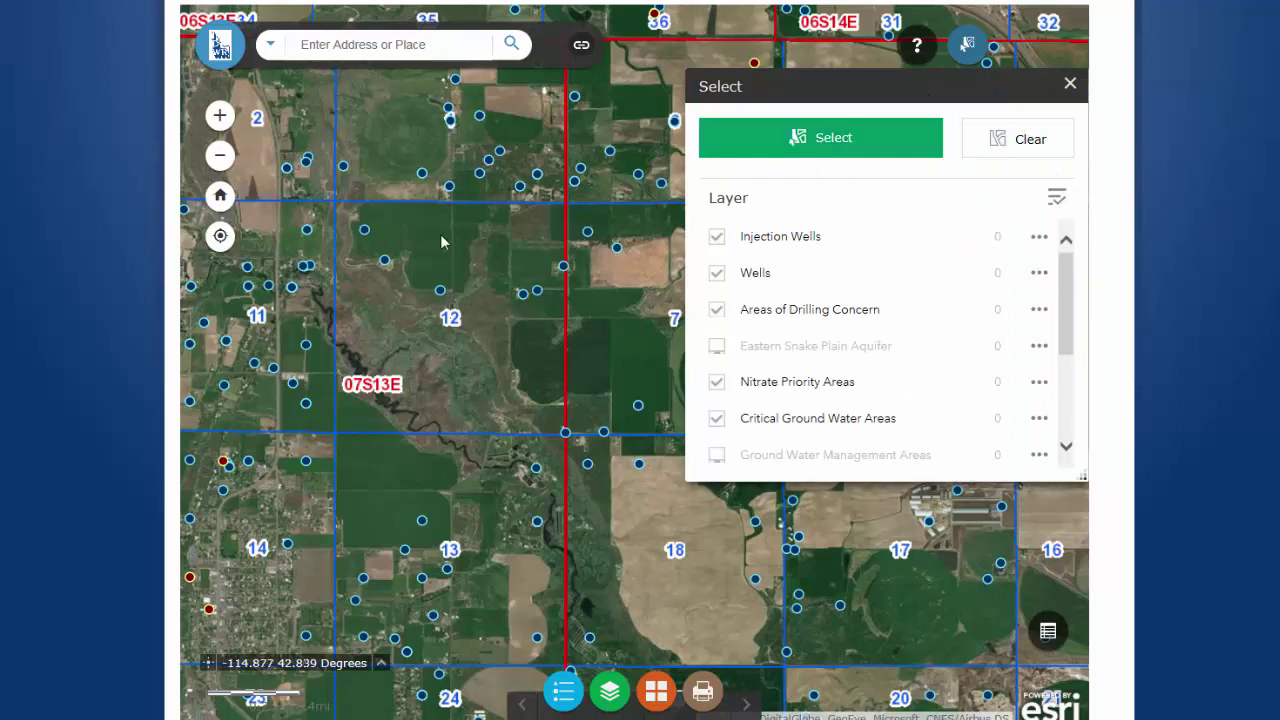
{"action": "left_click", "coordinate": [797, 150]}
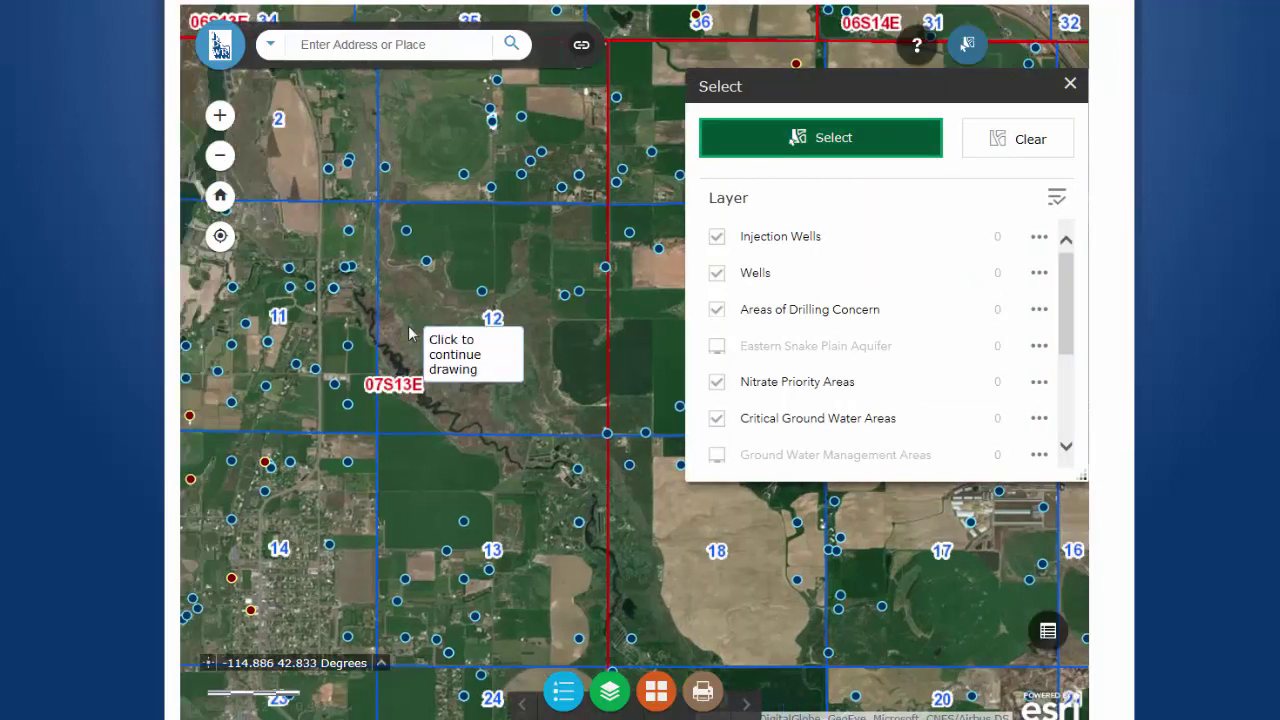
{"action": "left_click", "coordinate": [435, 460]}
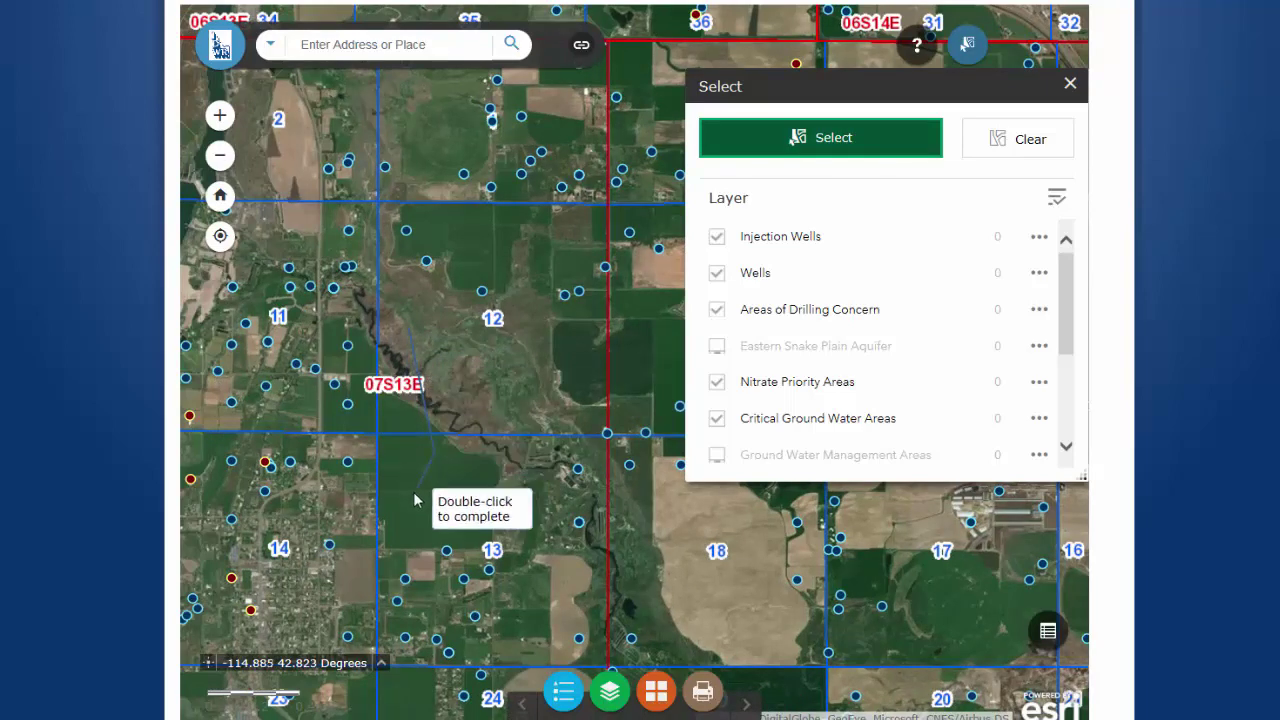
{"action": "left_click", "coordinate": [406, 533]}
{"action": "left_click", "coordinate": [336, 578]}
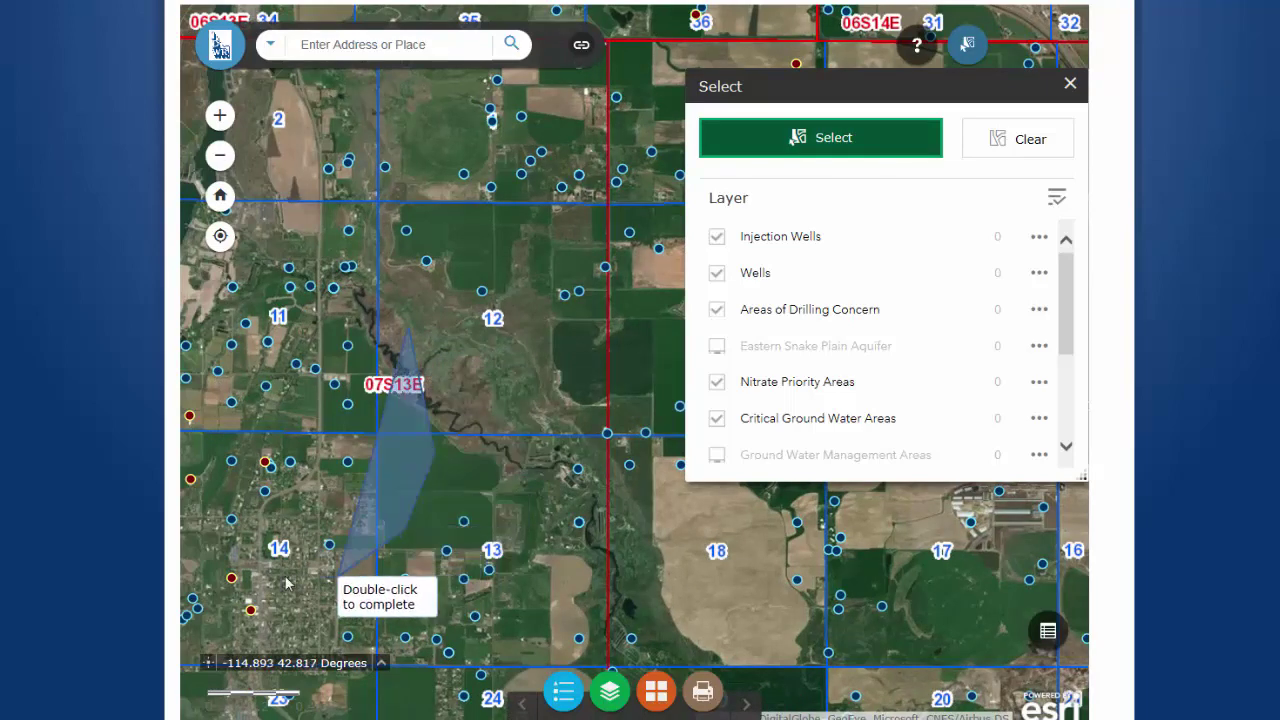
{"action": "left_click", "coordinate": [256, 575]}
{"action": "left_click", "coordinate": [213, 522]}
{"action": "left_click", "coordinate": [213, 418]}
{"action": "left_click", "coordinate": [265, 360]}
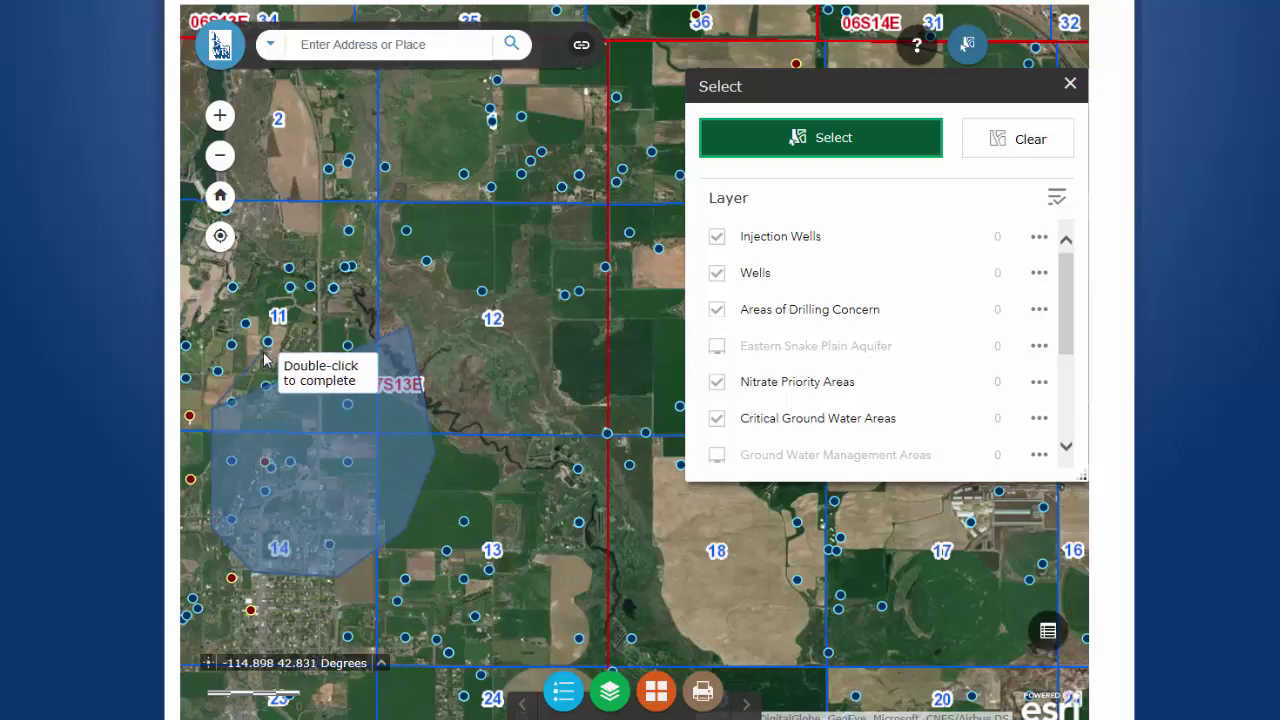
{"action": "double_click", "coordinate": [322, 338]}
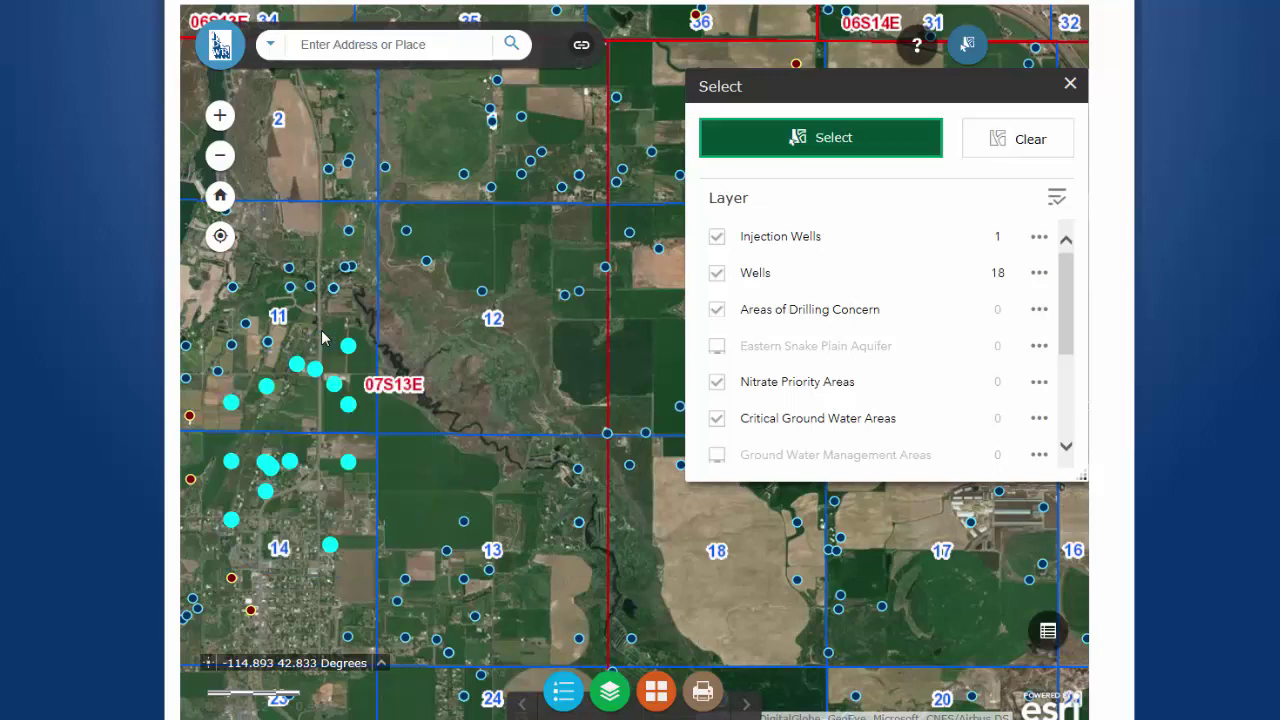
- Review the Wells actions such as Export to CSV, then close the Select tool
{"action": "left_click", "coordinate": [1040, 274]}
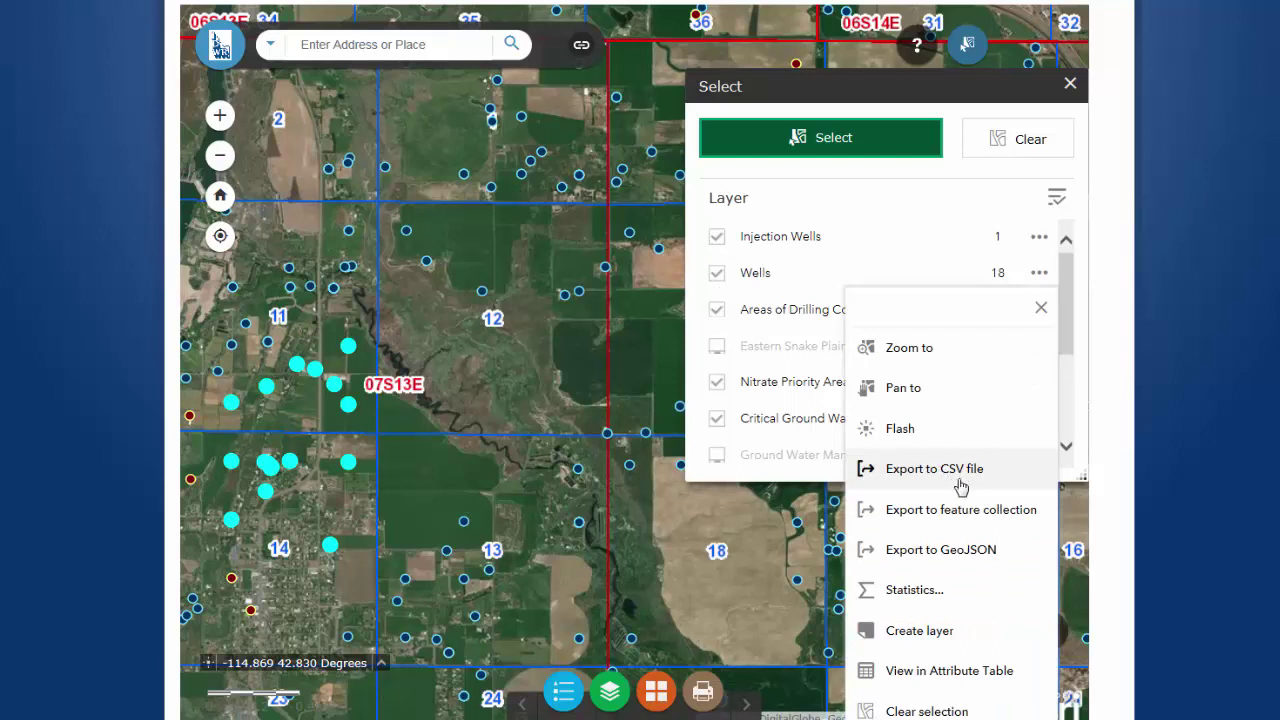
{"action": "left_click", "coordinate": [1070, 83]}
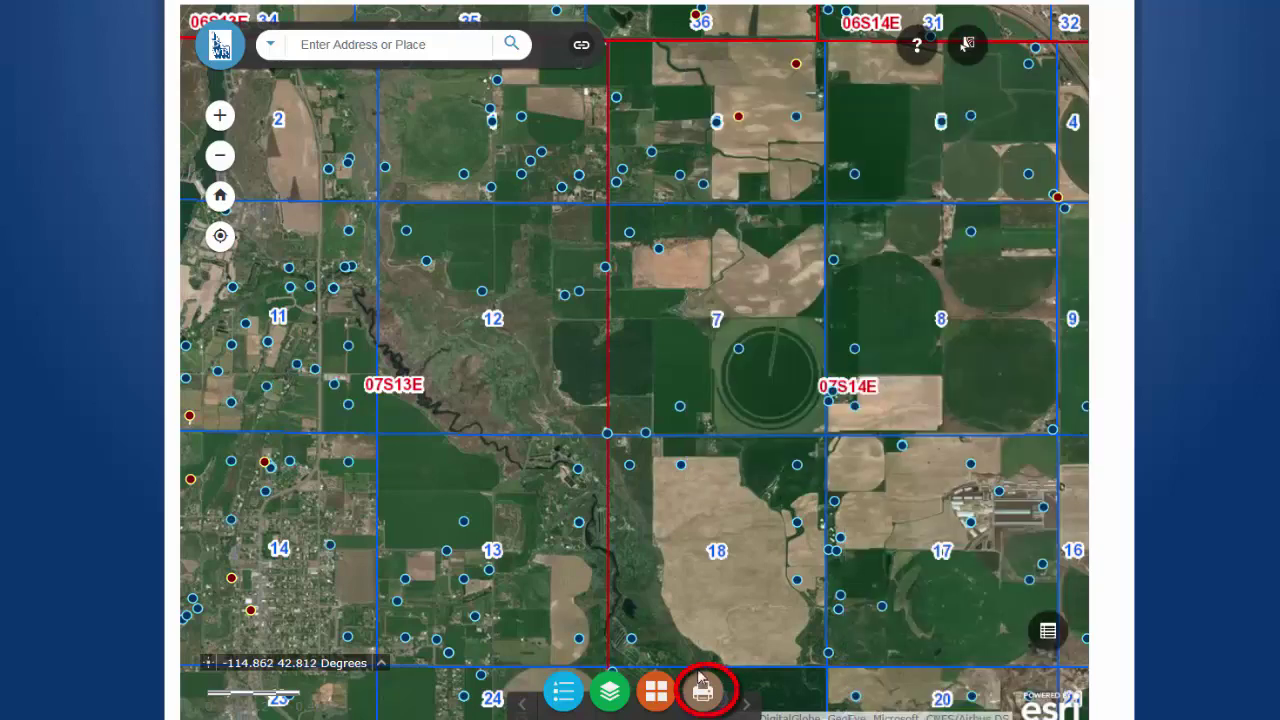
{"action": "left_click", "coordinate": [703, 694]}
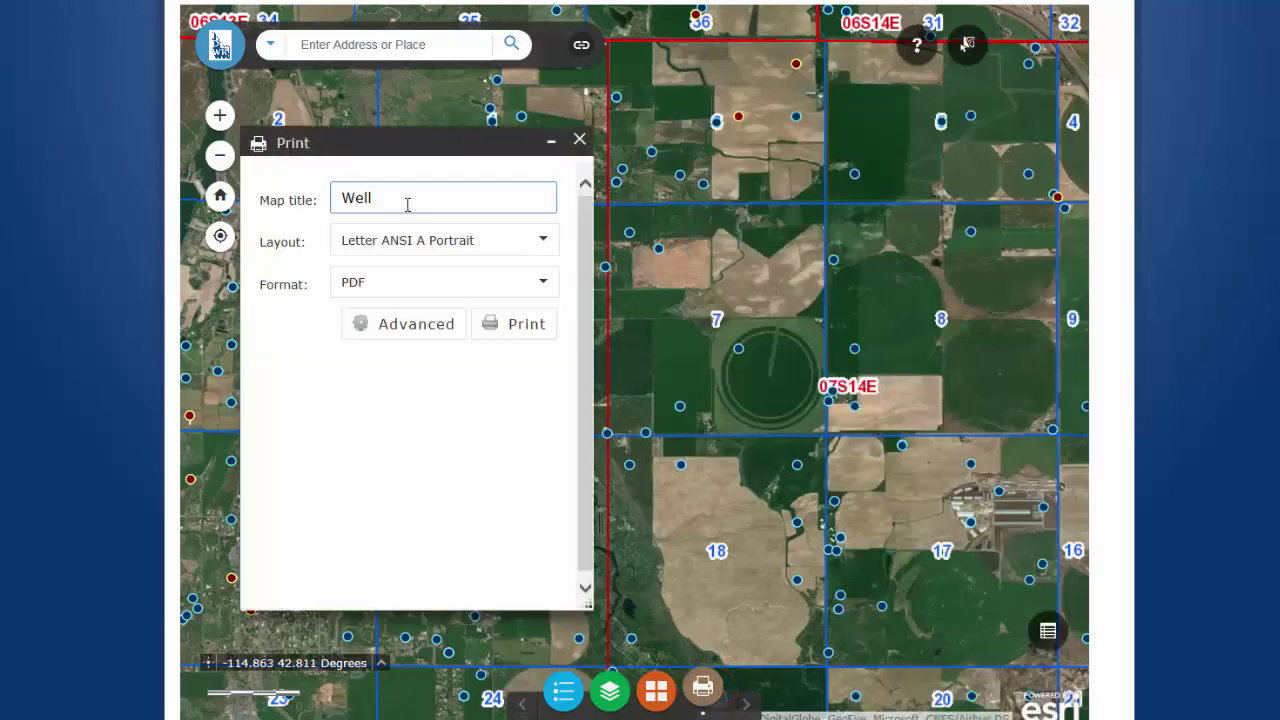
{"action": "left_click", "coordinate": [413, 243]}
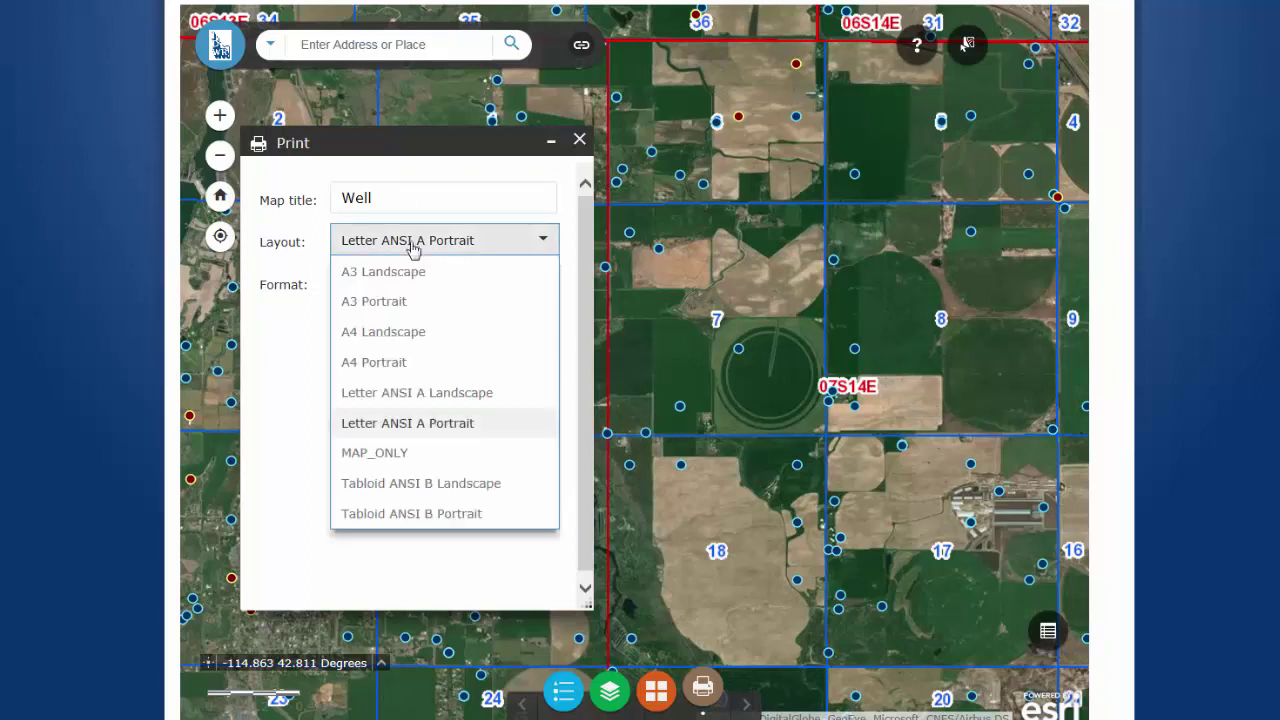
{"action": "left_click", "coordinate": [413, 246]}
{"action": "left_click", "coordinate": [395, 331]}
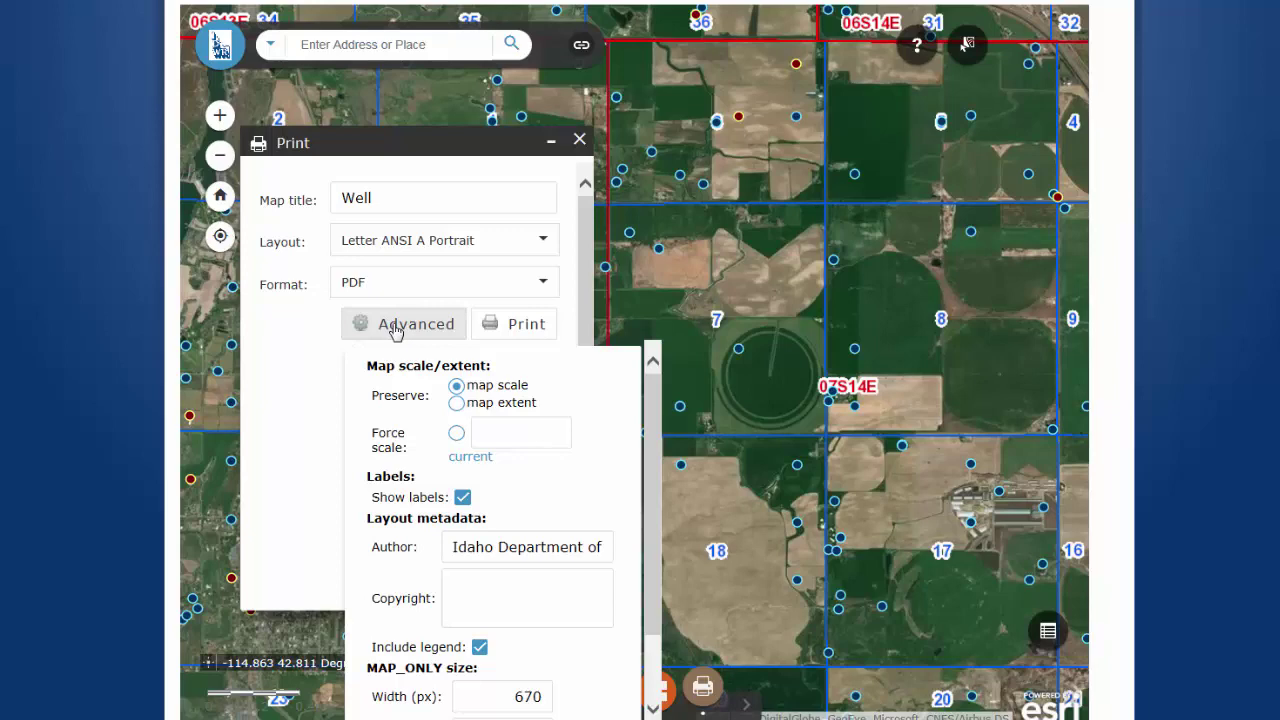
{"action": "left_click", "coordinate": [579, 139]}
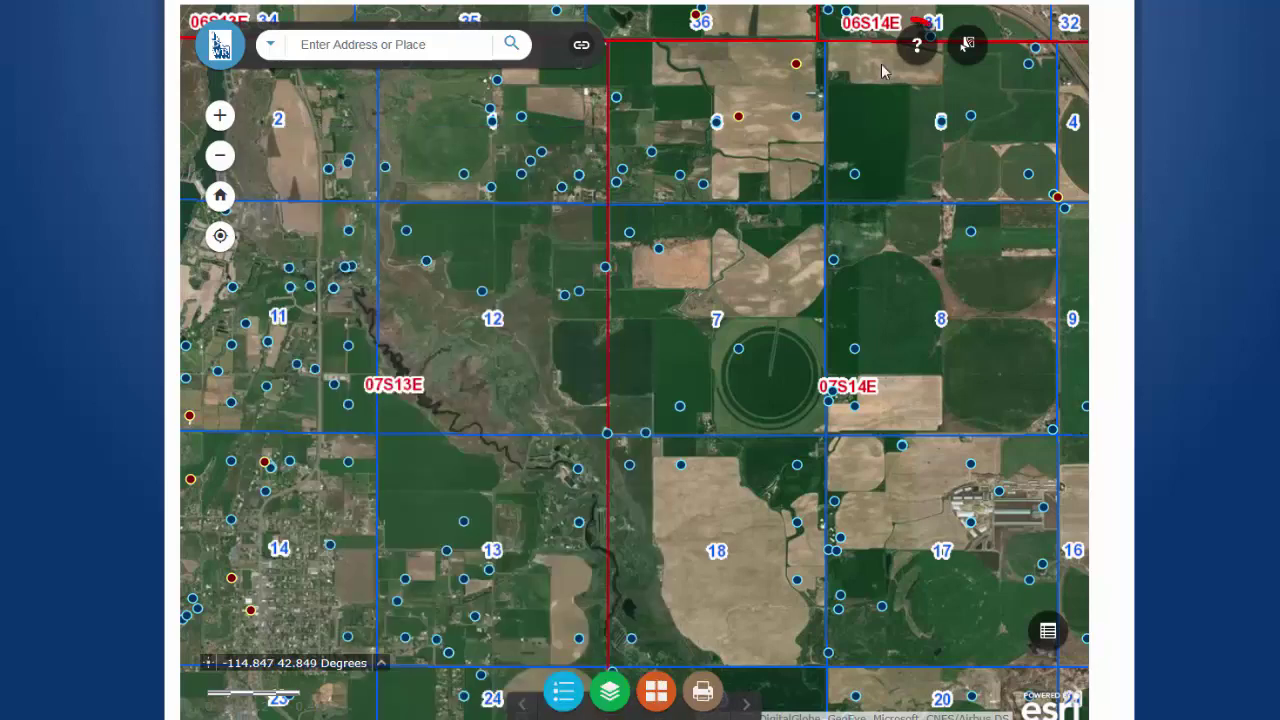
{"action": "left_click", "coordinate": [915, 45]}
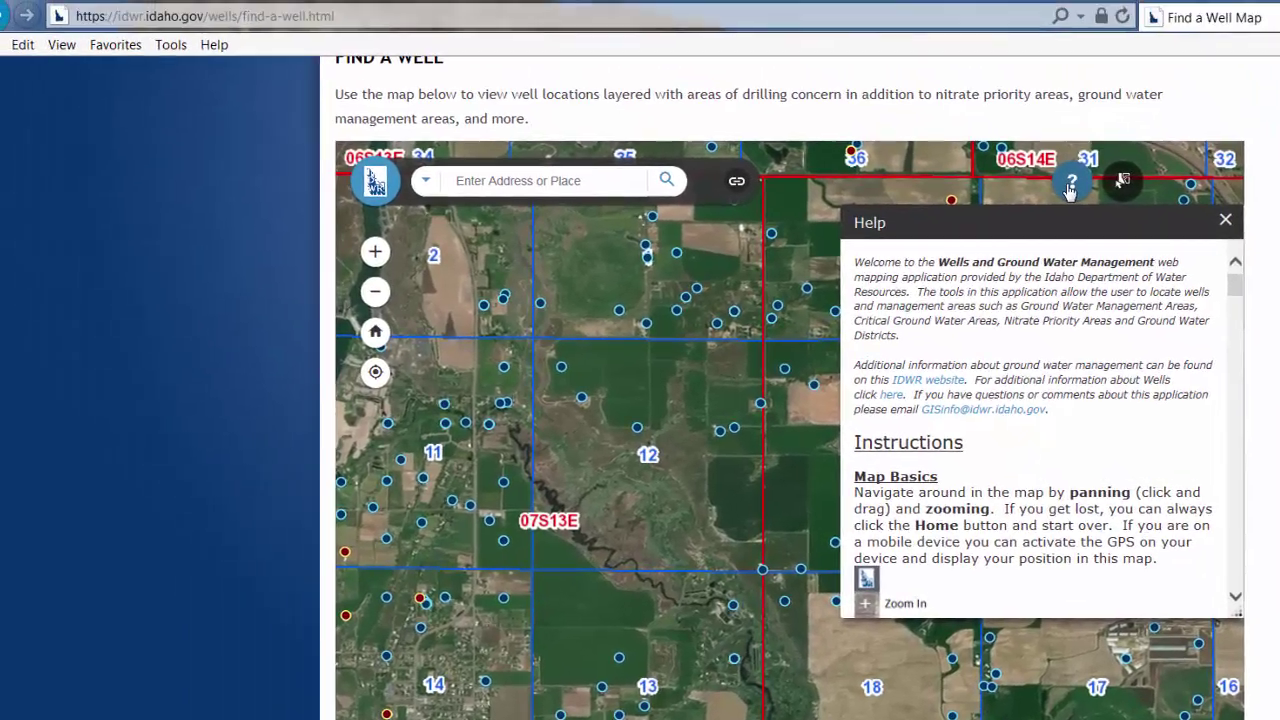
- Scroll the page back up to the IDWR header
{"action": "scroll", "coordinate": [815, 400], "scroll_direction": "up", "scroll_amount": 5}
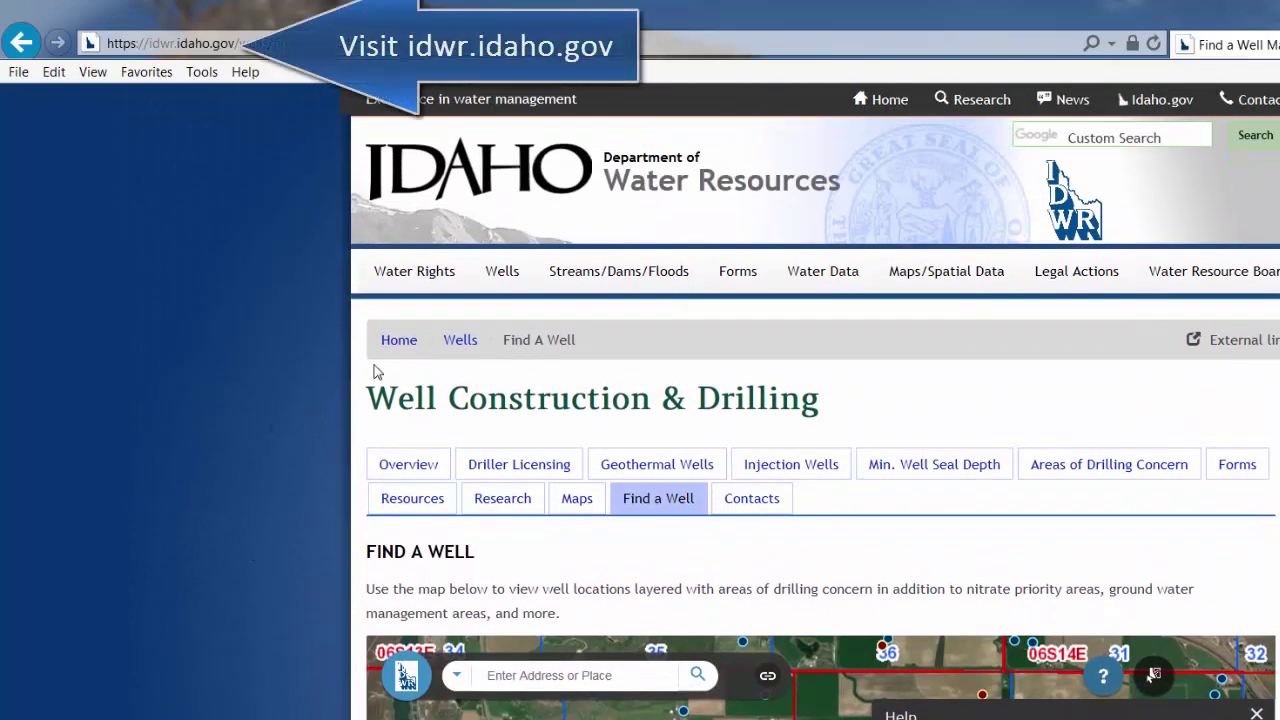
- Go to Well Construction Search from the Wells navigation menu
{"action": "mouse_move", "coordinate": [502, 271]}
{"action": "left_click", "coordinate": [700, 398]}
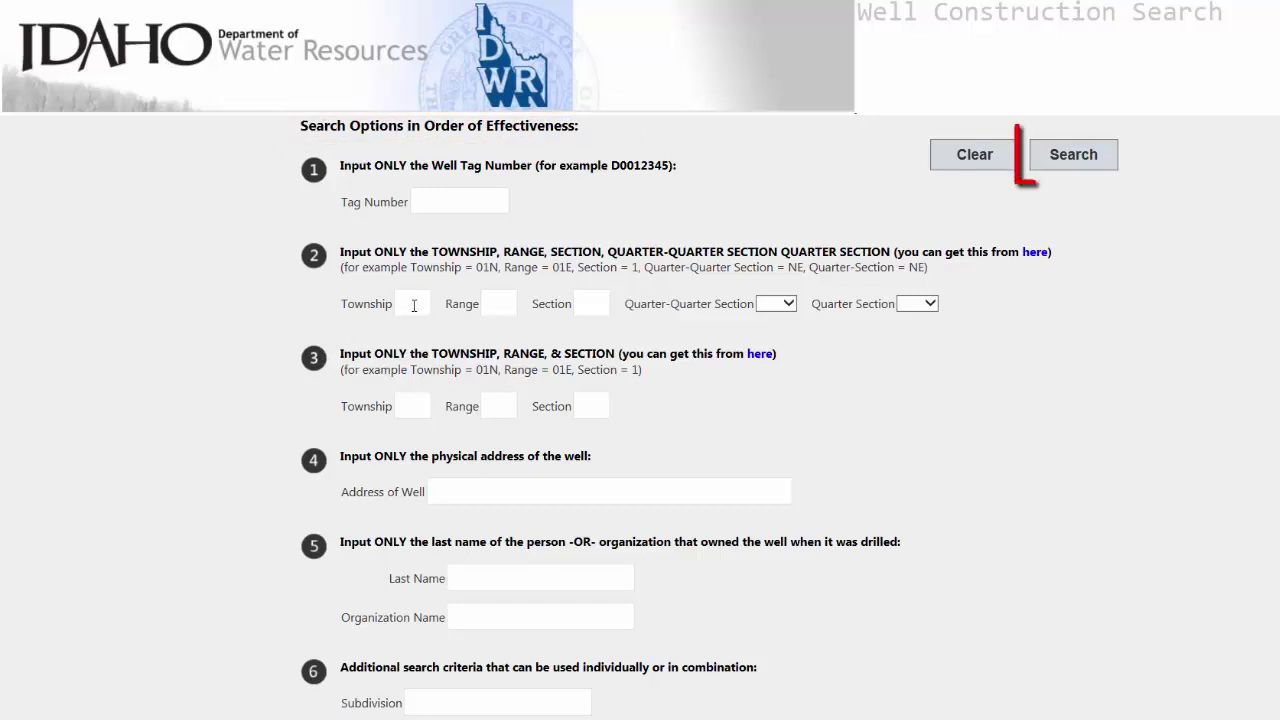
- Search township 05N, range 04E, section 29 and open tag D0047247's Well Driller's Report
{"action": "left_click", "coordinate": [1073, 157]}
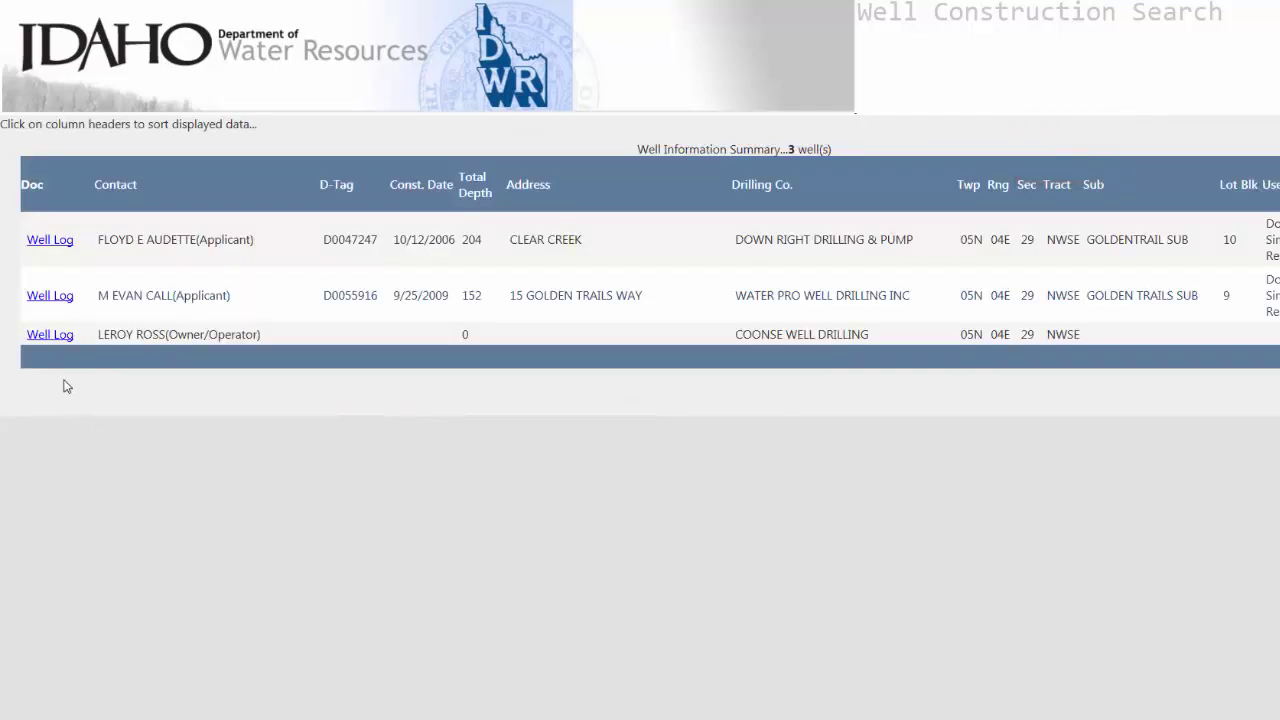
{"action": "left_click", "coordinate": [40, 238]}
{"action": "left_click", "coordinate": [80, 34]}
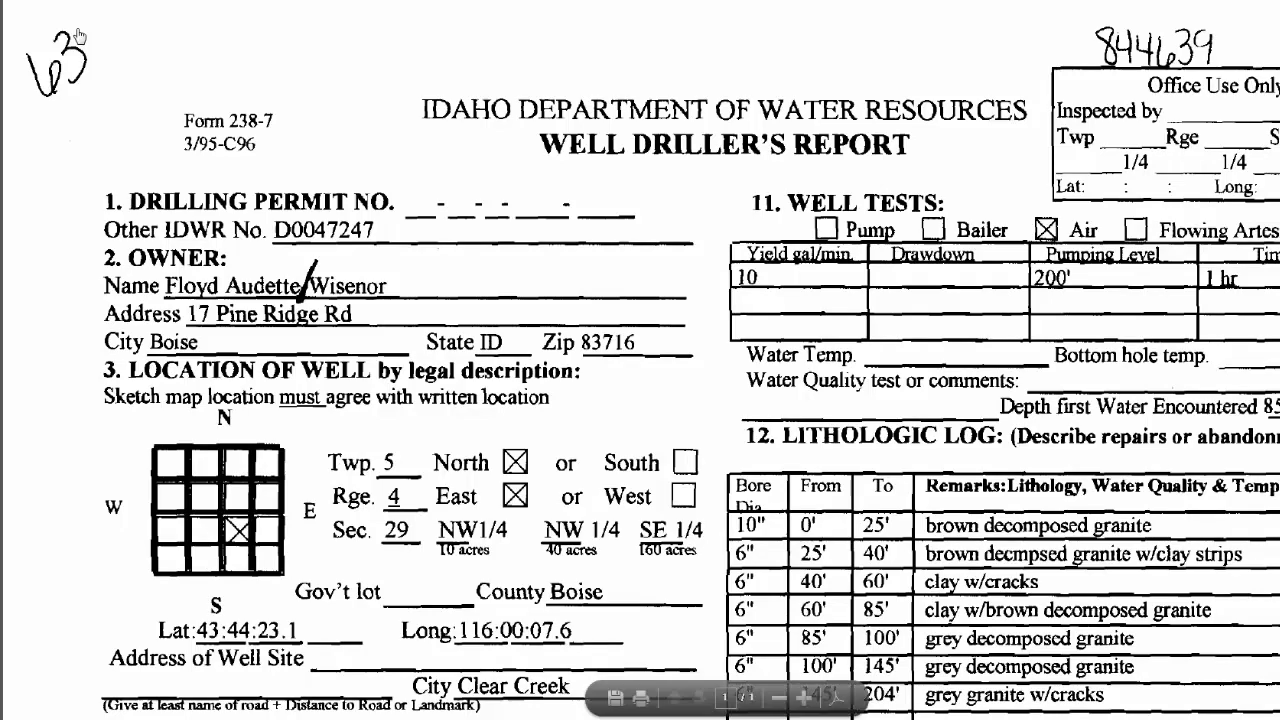